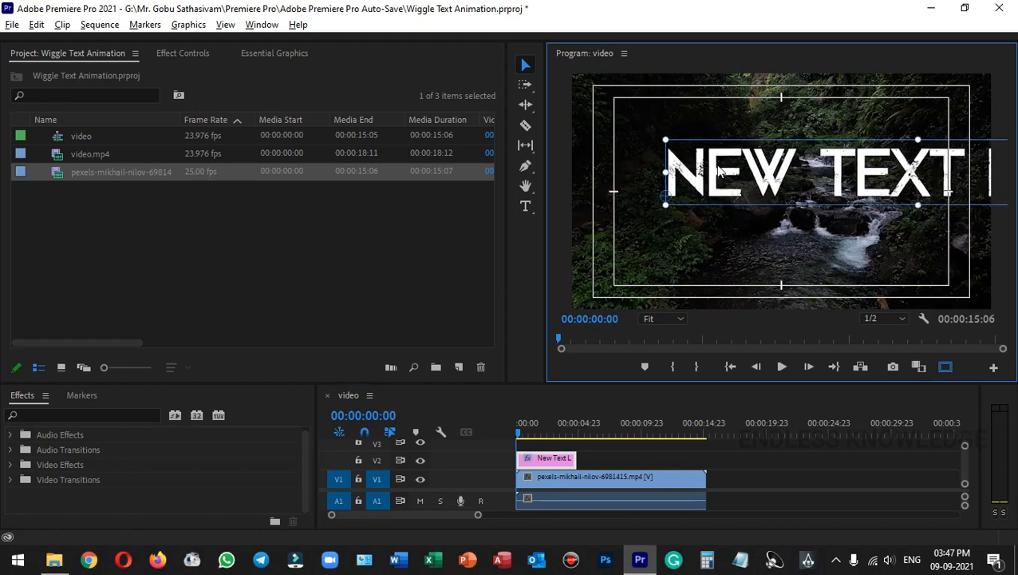
Replace the placeholder title text in the video frame with "Waterway"
double_click(717, 165)
type("WATERWAY")
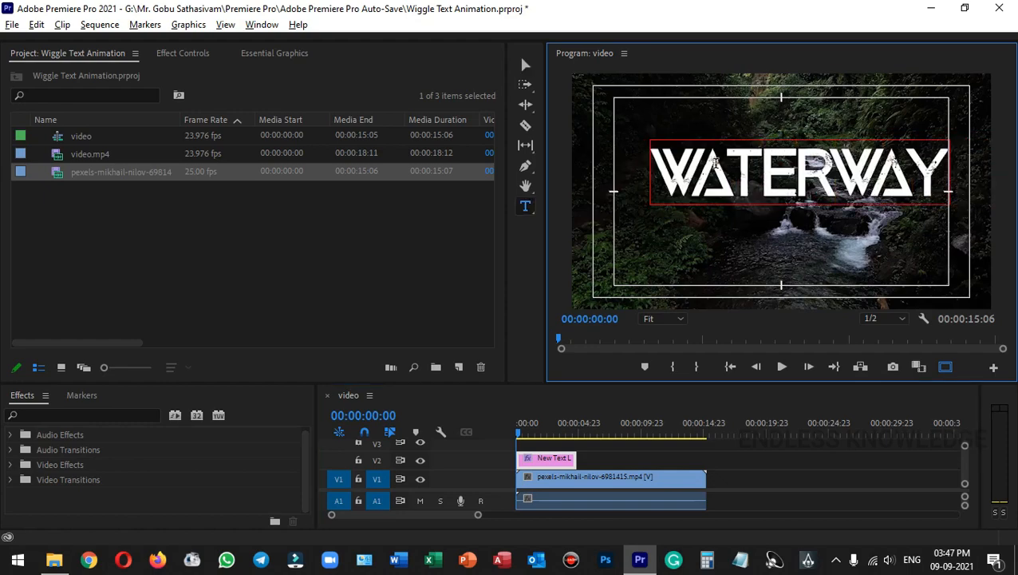
key("Escape")
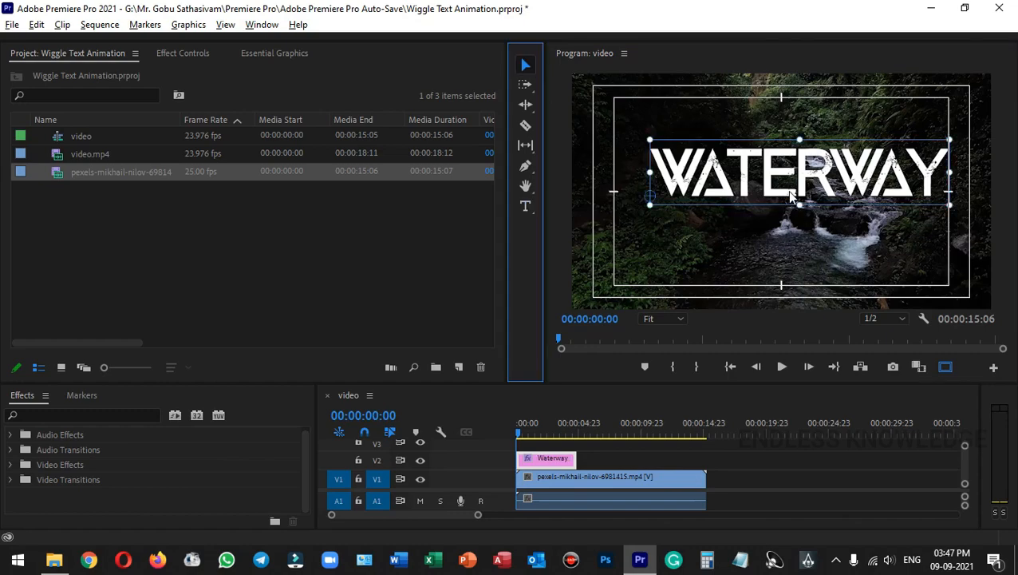
Change the font of the Waterway title to Wavering, keeping the Regular style
left_click(281, 52)
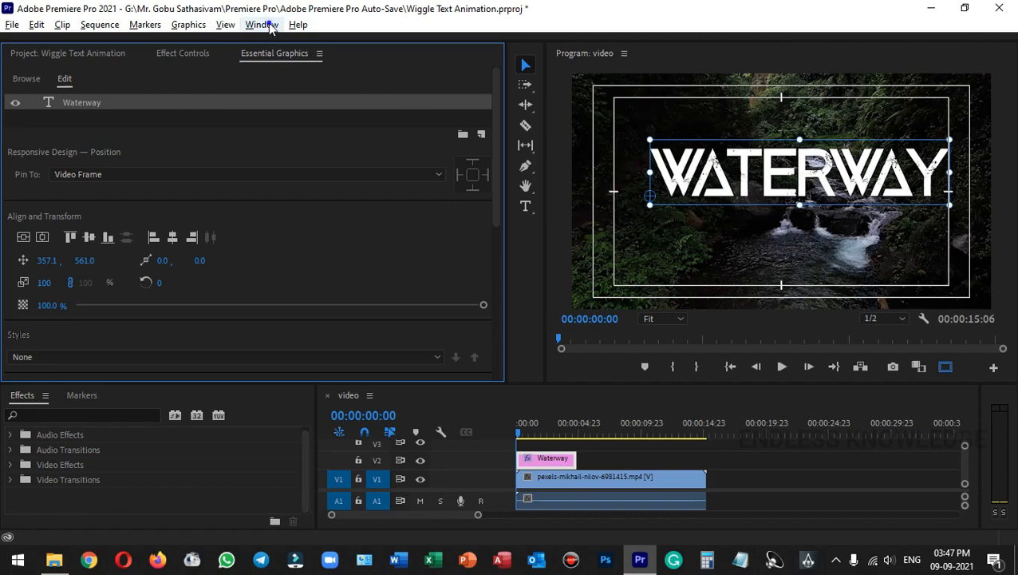
left_click(261, 24)
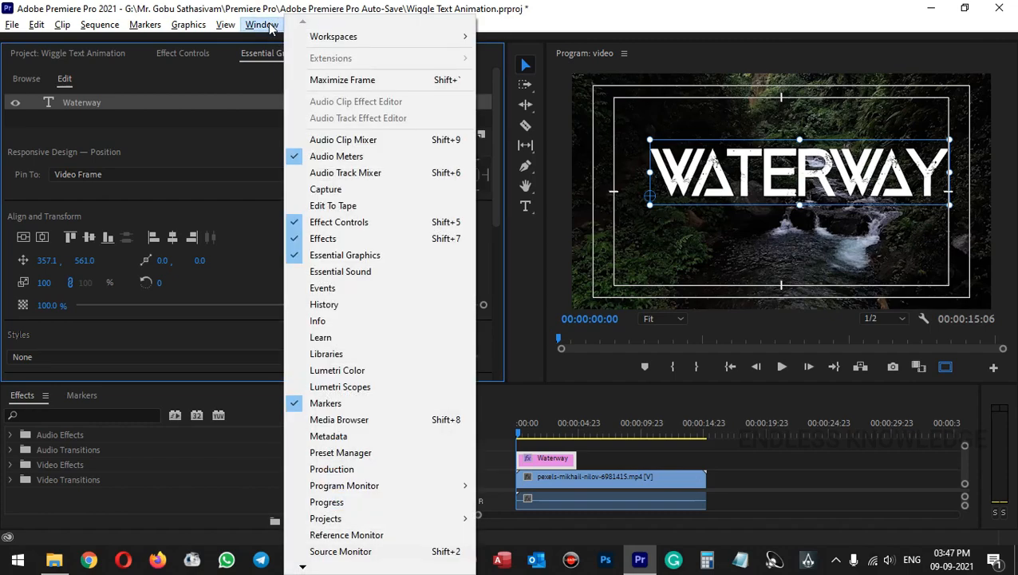
left_click(387, 256)
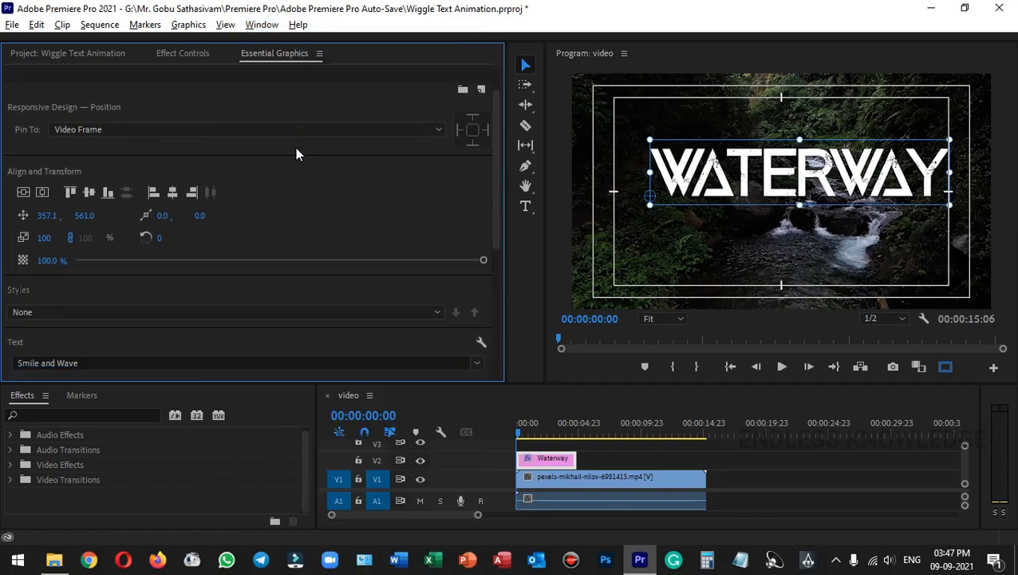
scroll(298, 151, "down", 4)
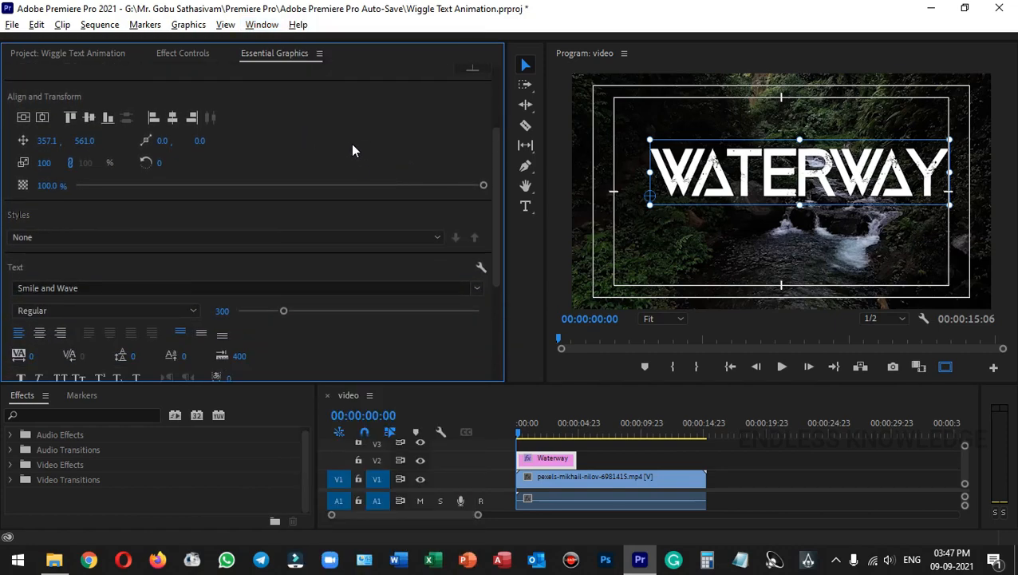
scroll(343, 192, "down", 2)
left_click(159, 257)
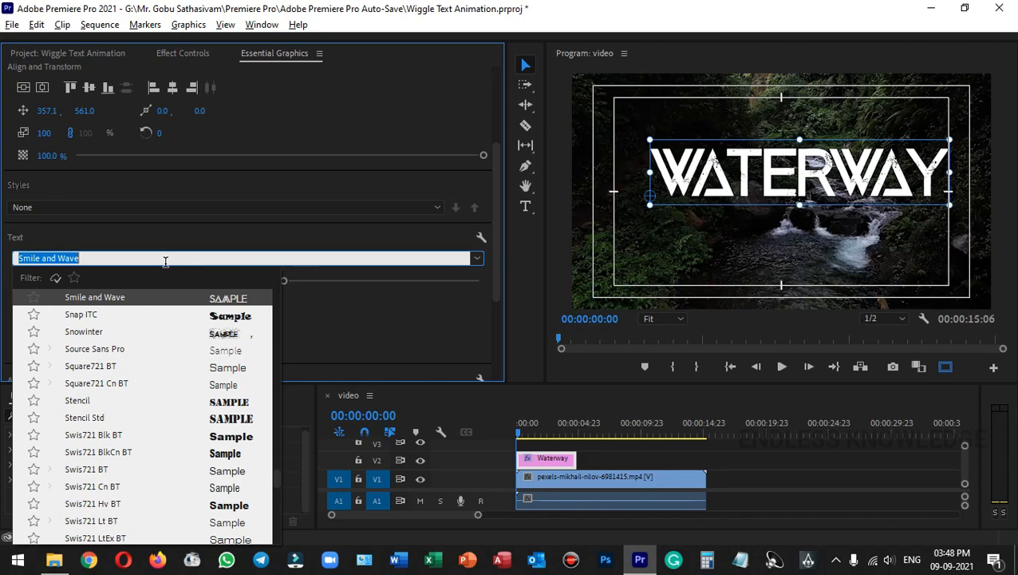
type("wav")
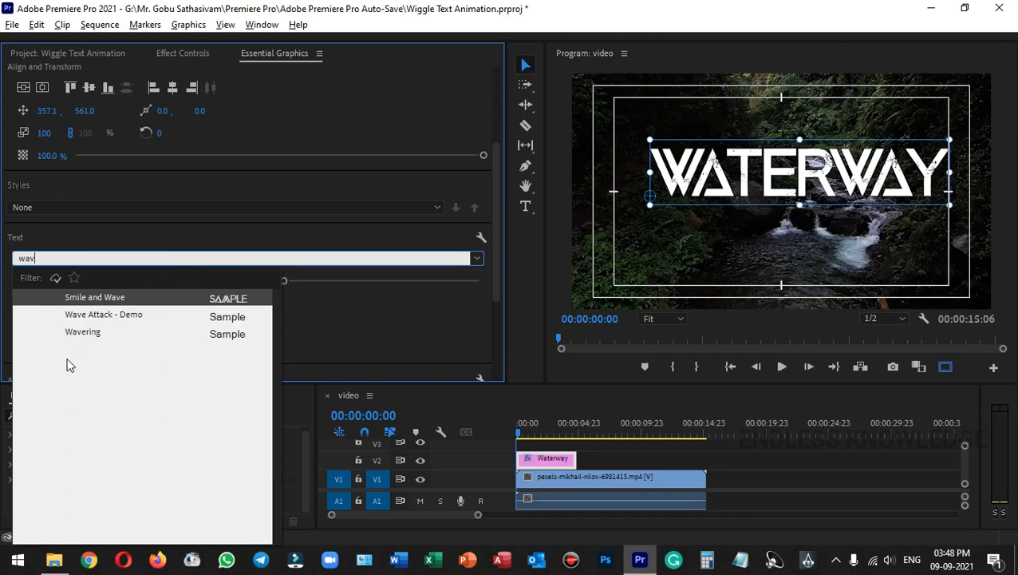
left_click(89, 334)
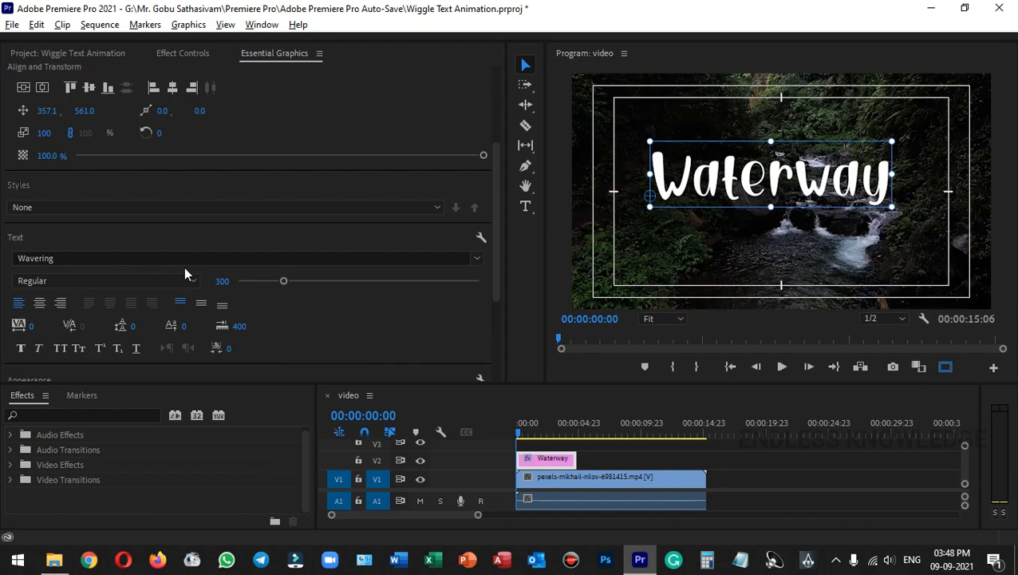
left_click(116, 276)
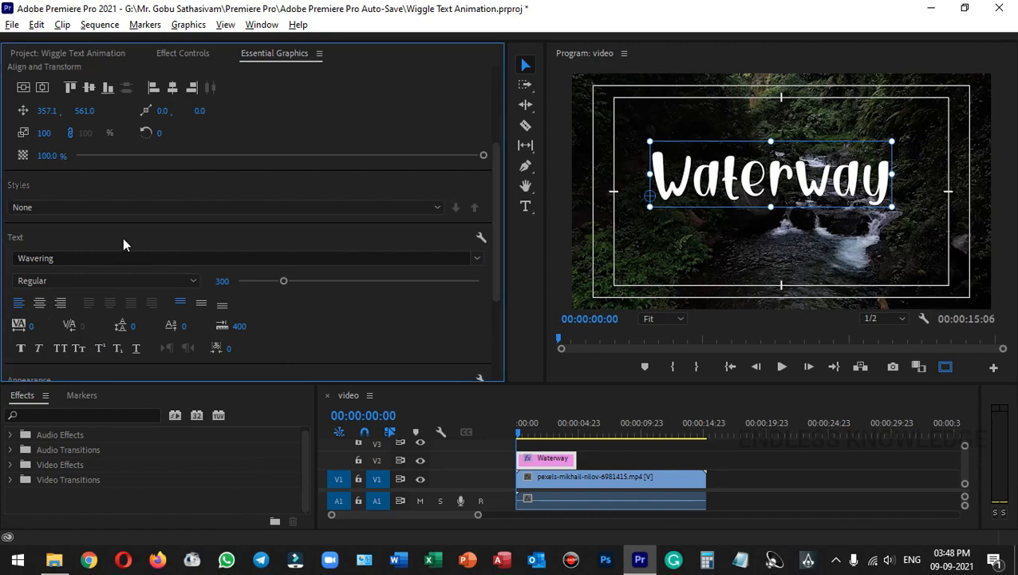
Scale the Waterway text to 110 and center it in the video frame
left_click(49, 130)
type("110")
key("Return")
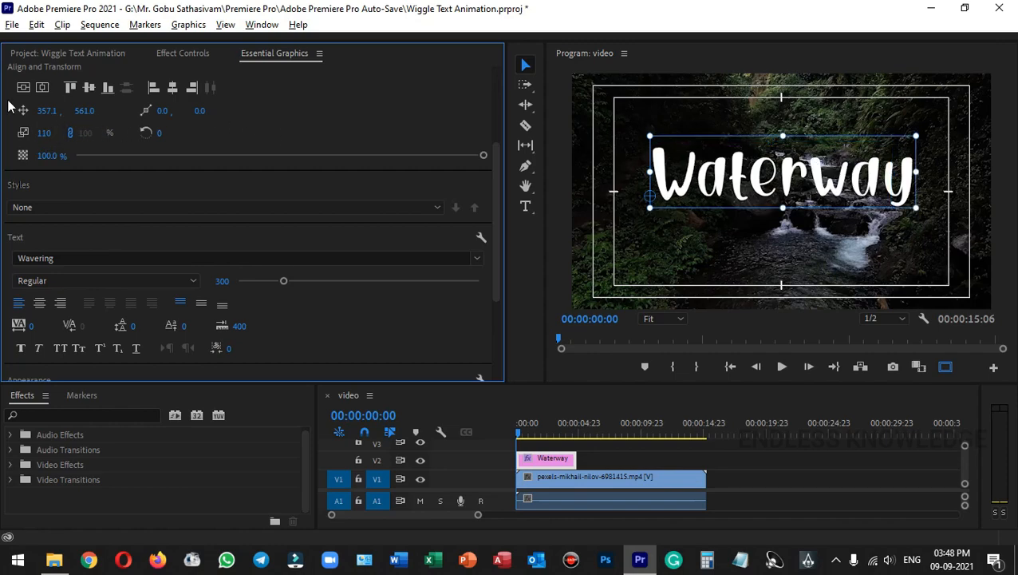
left_click(42, 88)
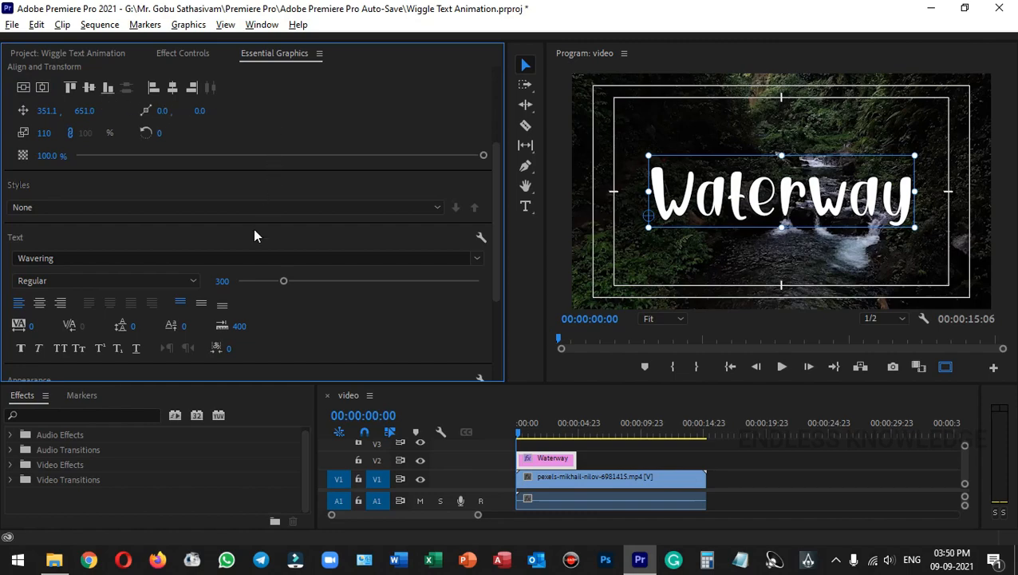
Search the effects for "turb" and apply Turbulent Displace to the Waterway title clip on V2
left_click(104, 414)
type("tu")
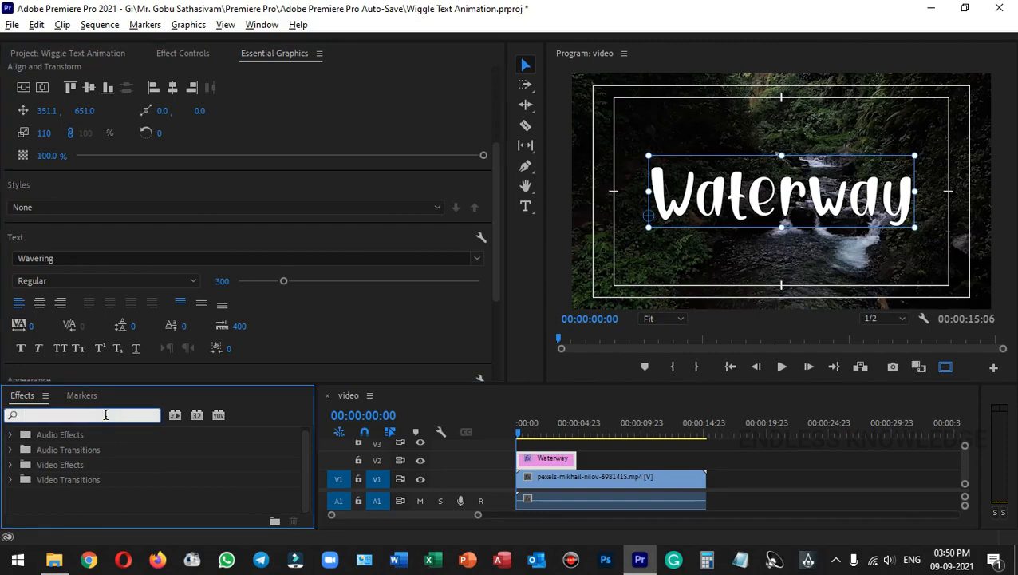
type("rb")
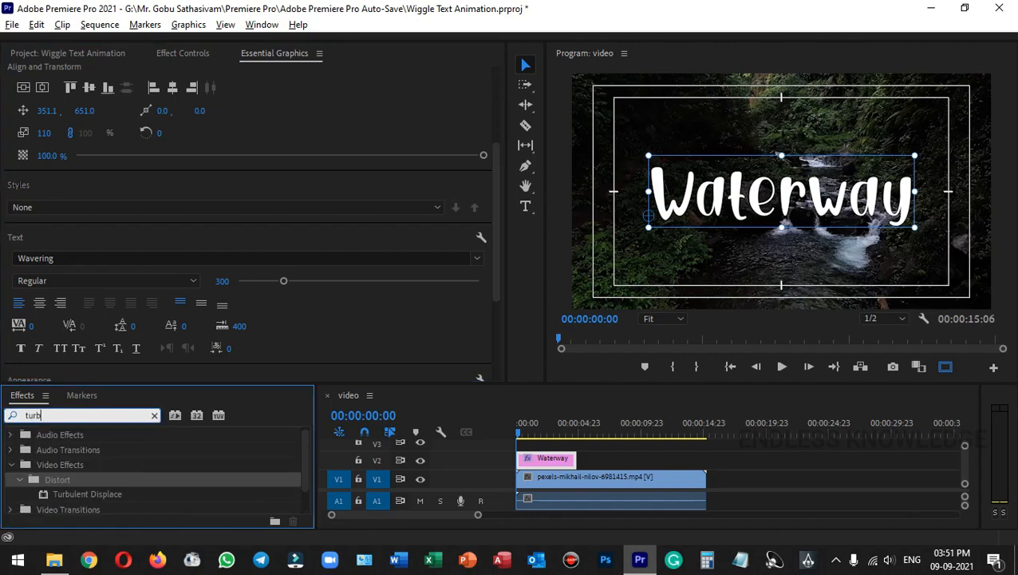
left_click(77, 467)
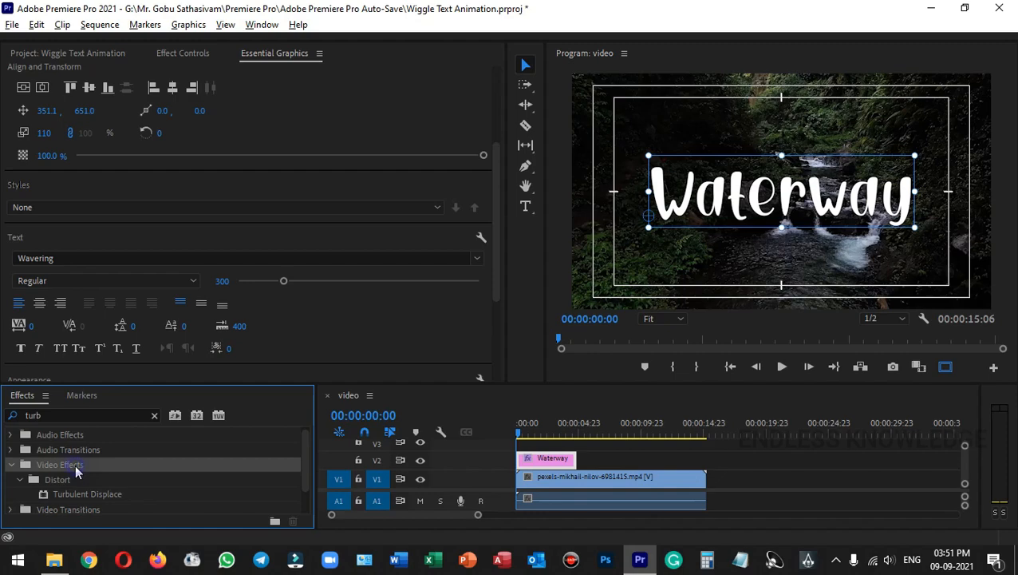
left_click(57, 478)
left_click(84, 494)
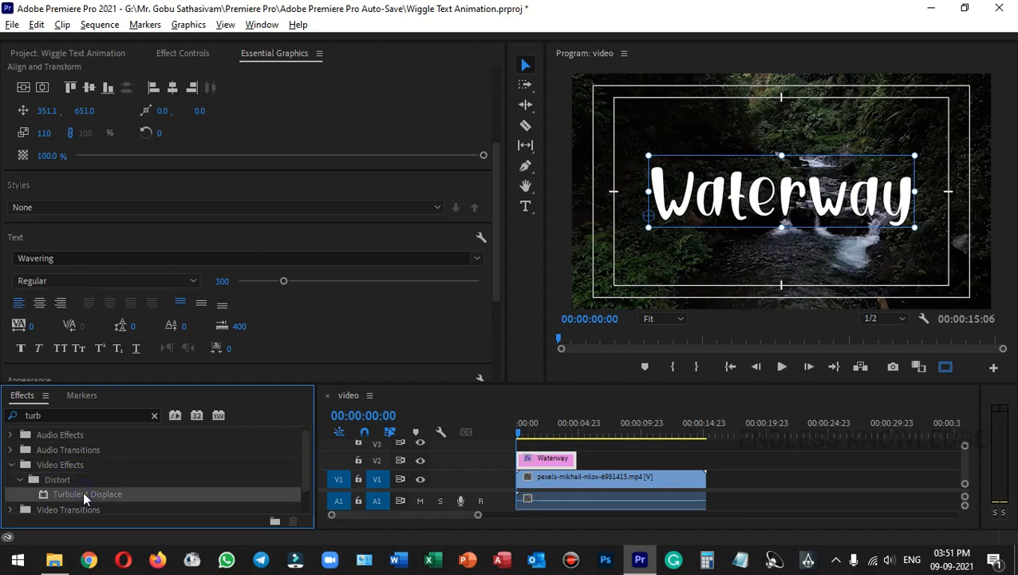
left_click_drag(83, 493, 548, 457)
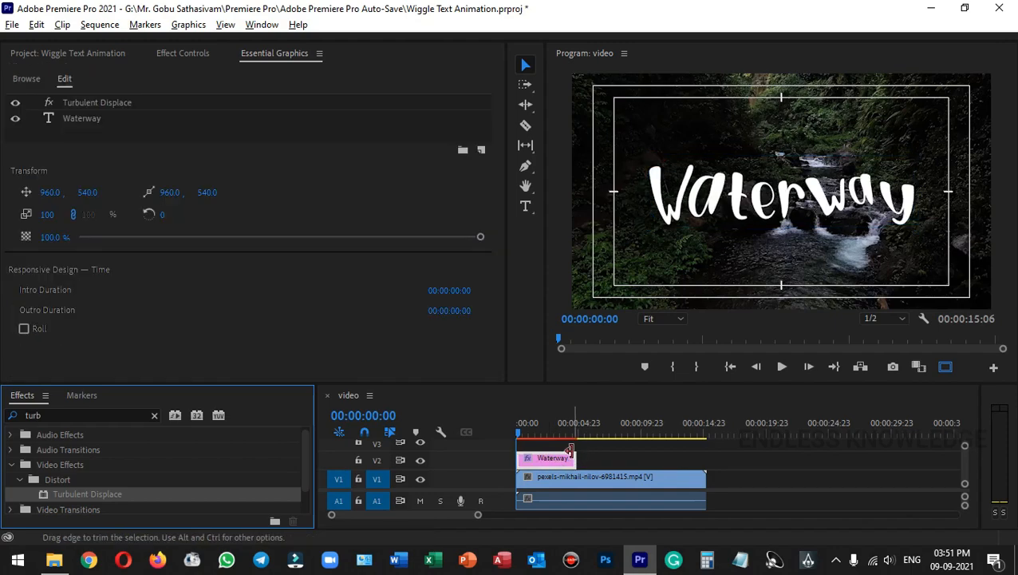
Display the Waterway clip's effect settings and select its Turbulent Displace effect
left_click(182, 53)
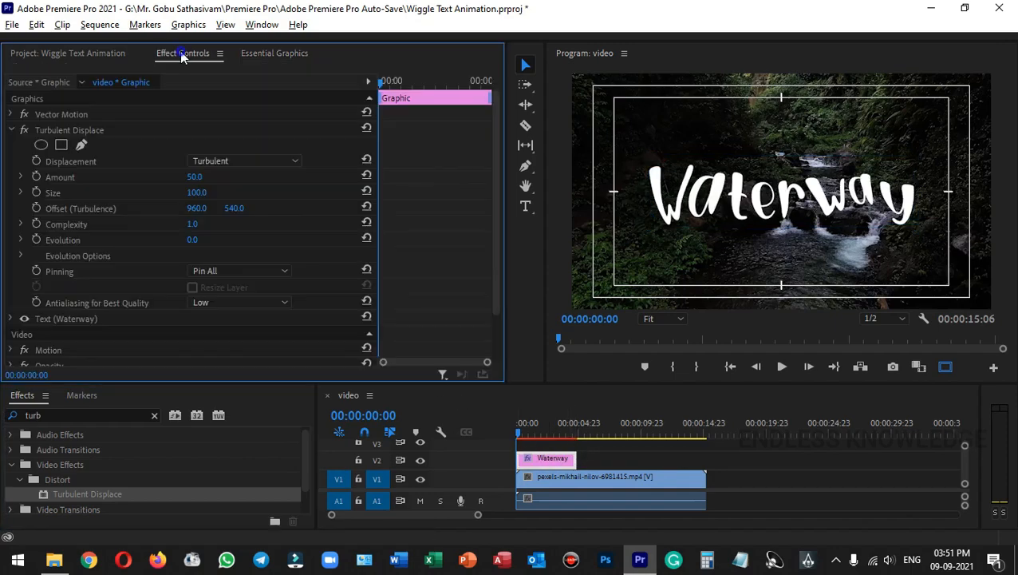
left_click(86, 131)
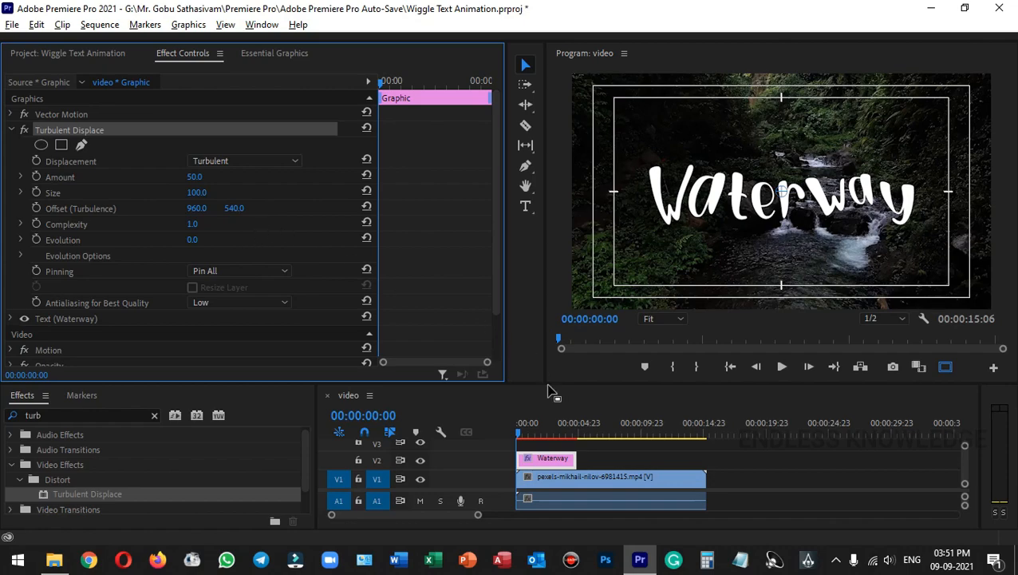
left_click(557, 458)
left_click_drag(576, 458, 702, 458)
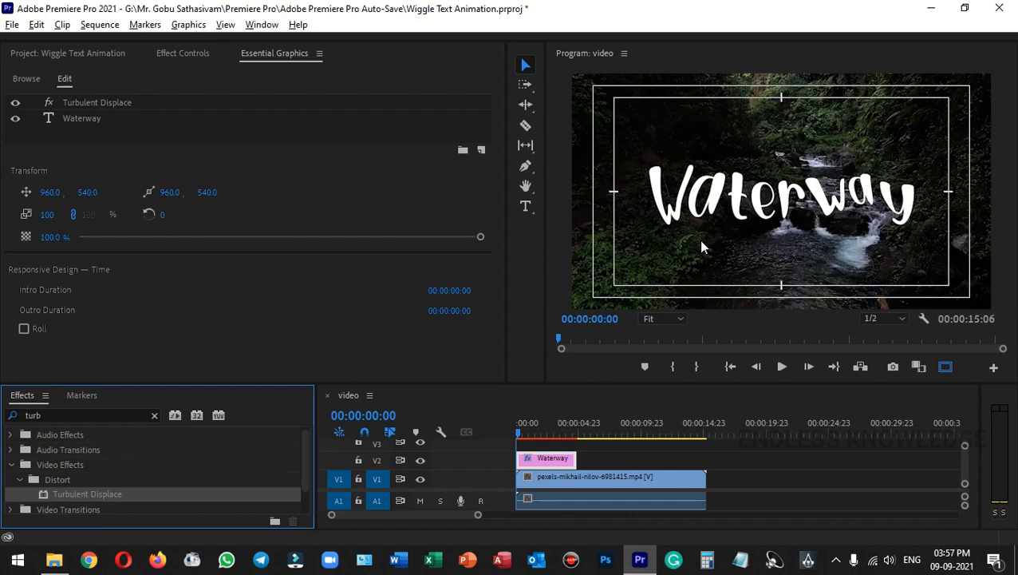
left_click(182, 53)
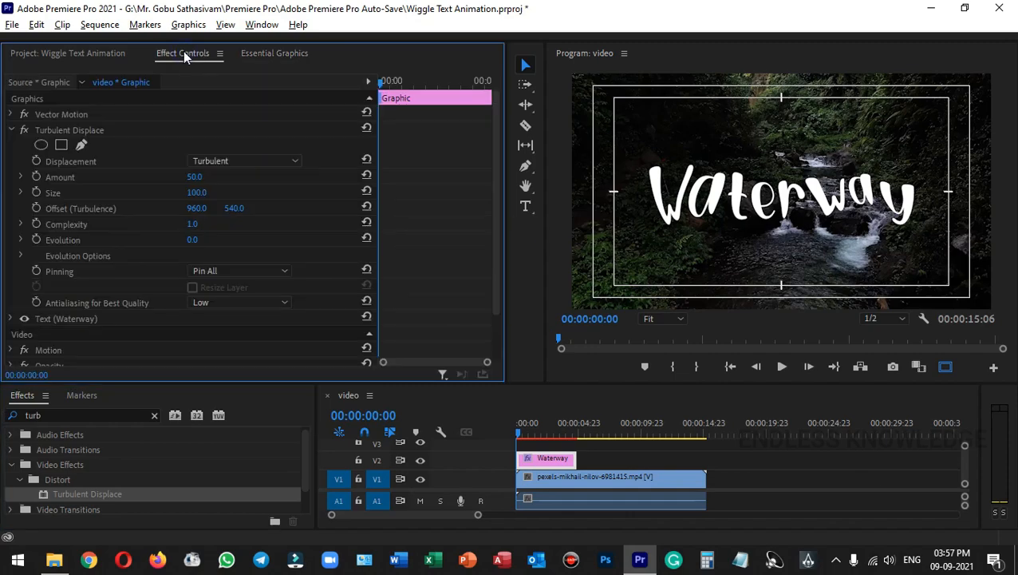
left_click(72, 131)
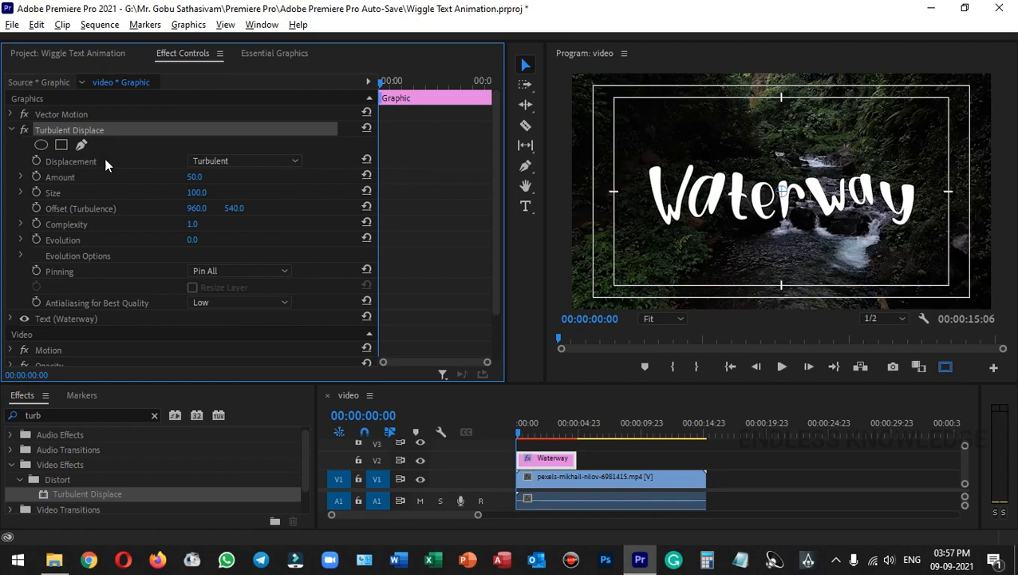
Try the Bulge and Bulge Smoother displacement types on the title and restore Turbulent
left_click(265, 162)
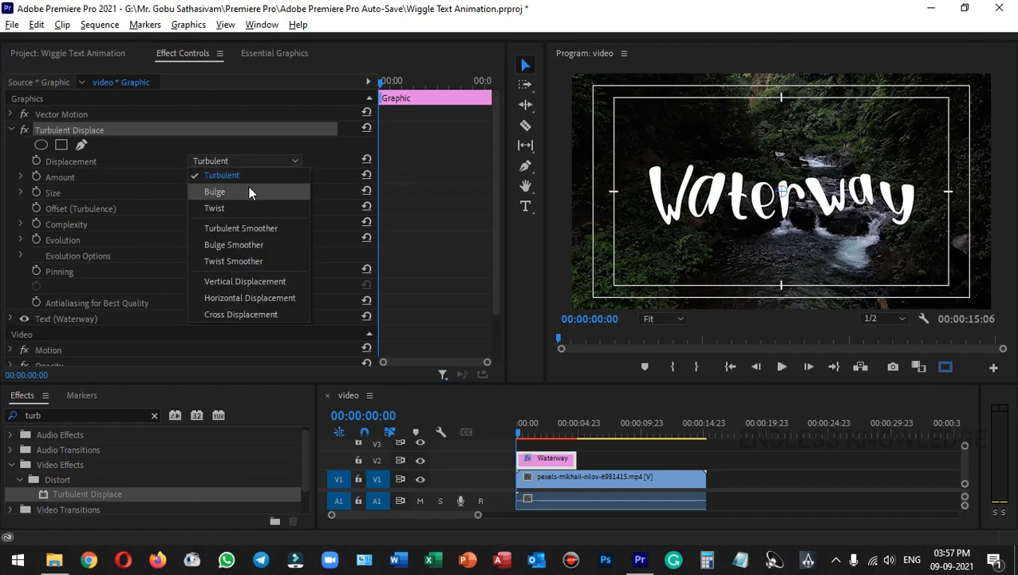
left_click(249, 191)
left_click(249, 162)
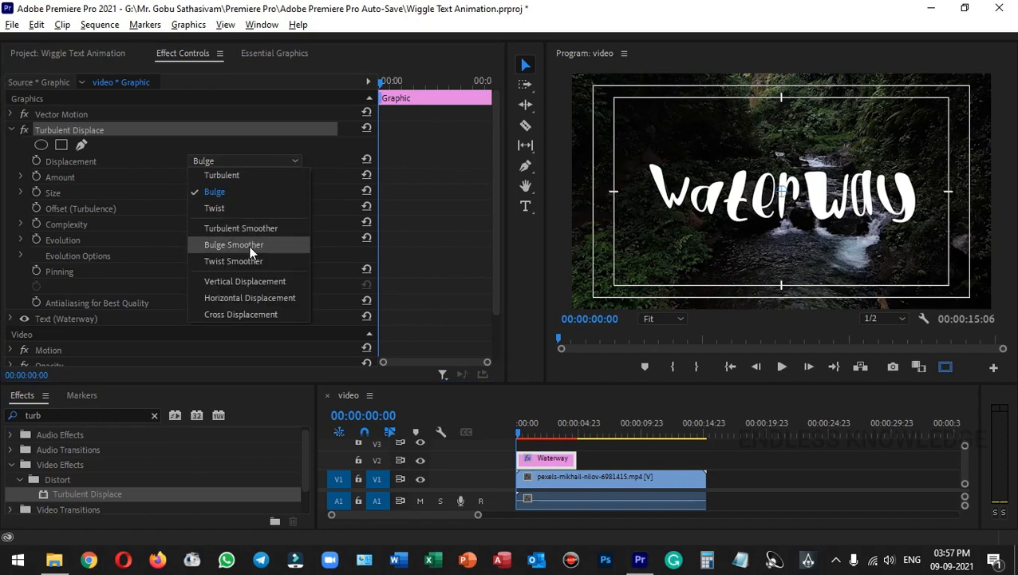
left_click(248, 245)
left_click(264, 160)
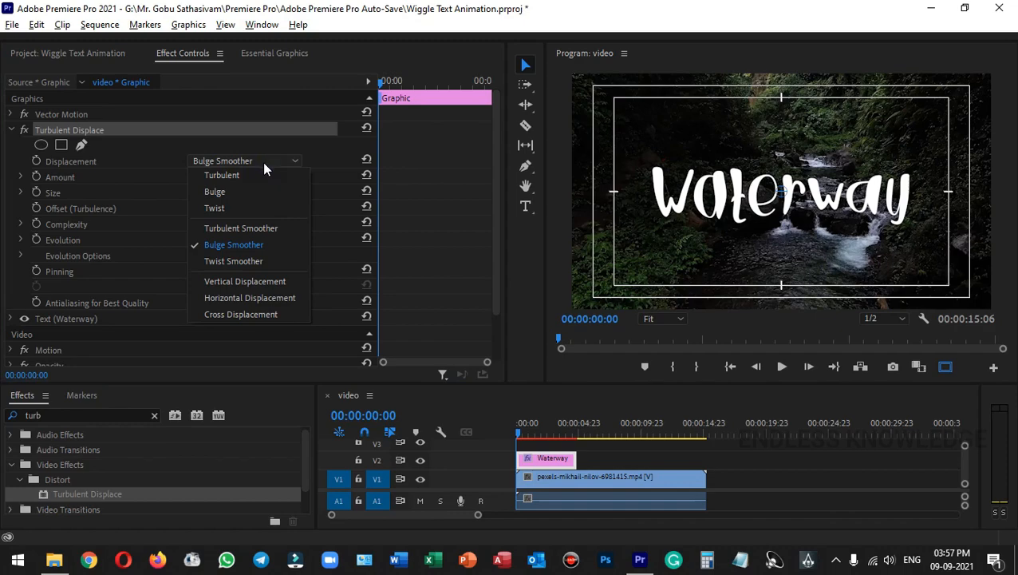
left_click(249, 174)
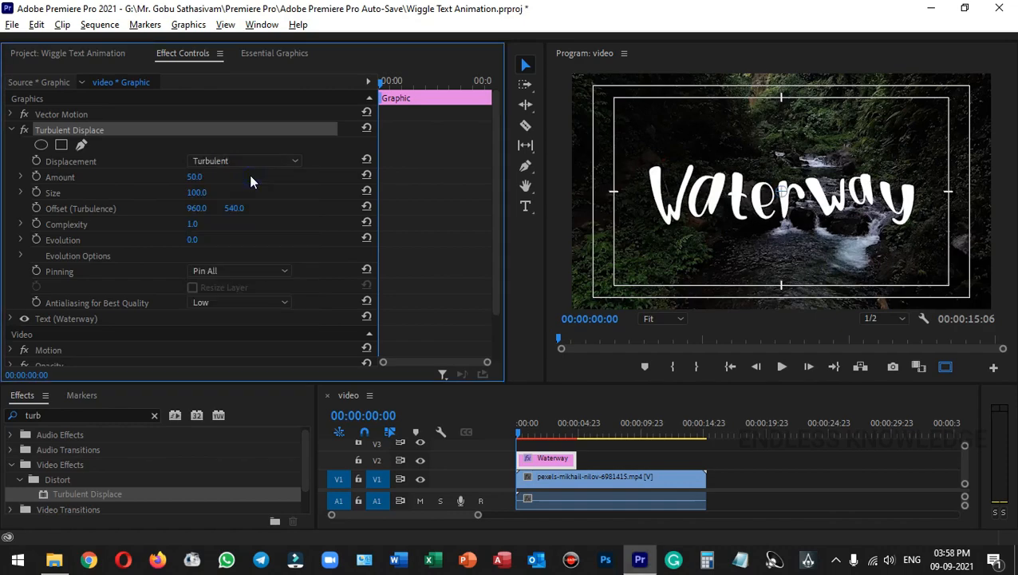
Set the Turbulent Displace amount to 40 and its size to 50
left_click(195, 177)
type("40")
key("Return")
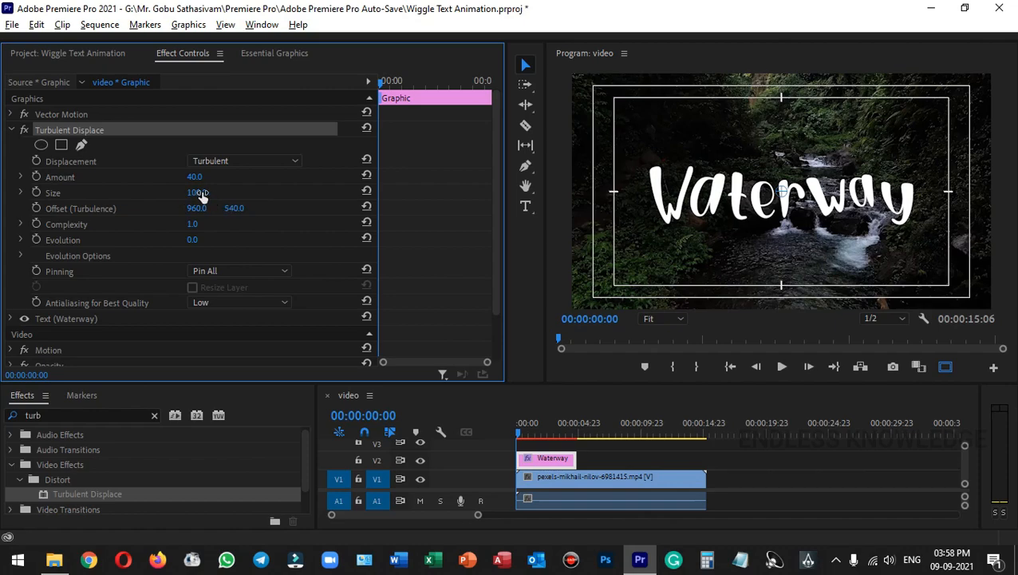
mouse_move(202, 196)
left_mouse_down()
mouse_move(174, 196)
mouse_move(215, 193)
left_mouse_up()
type("50")
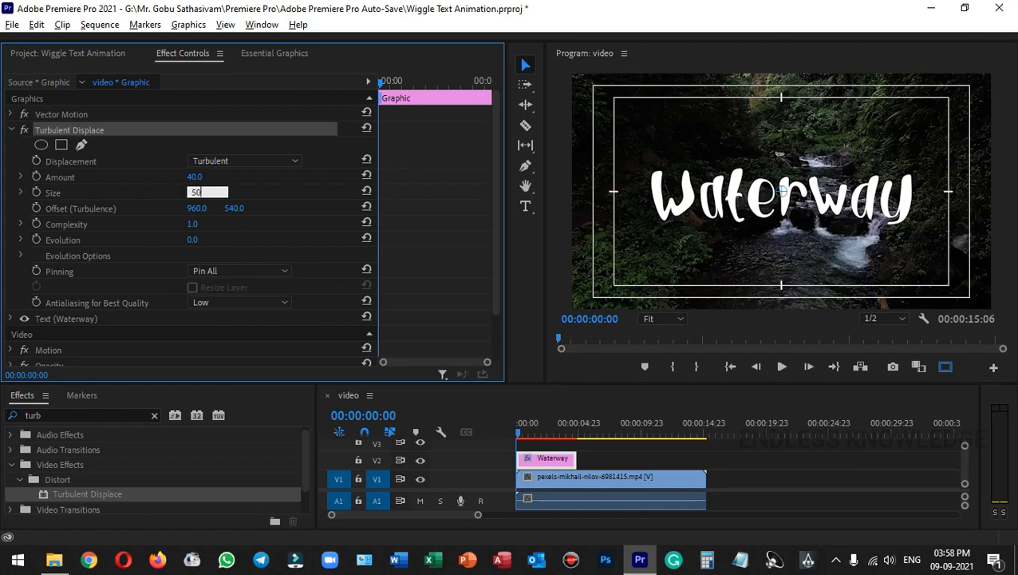
key("Return")
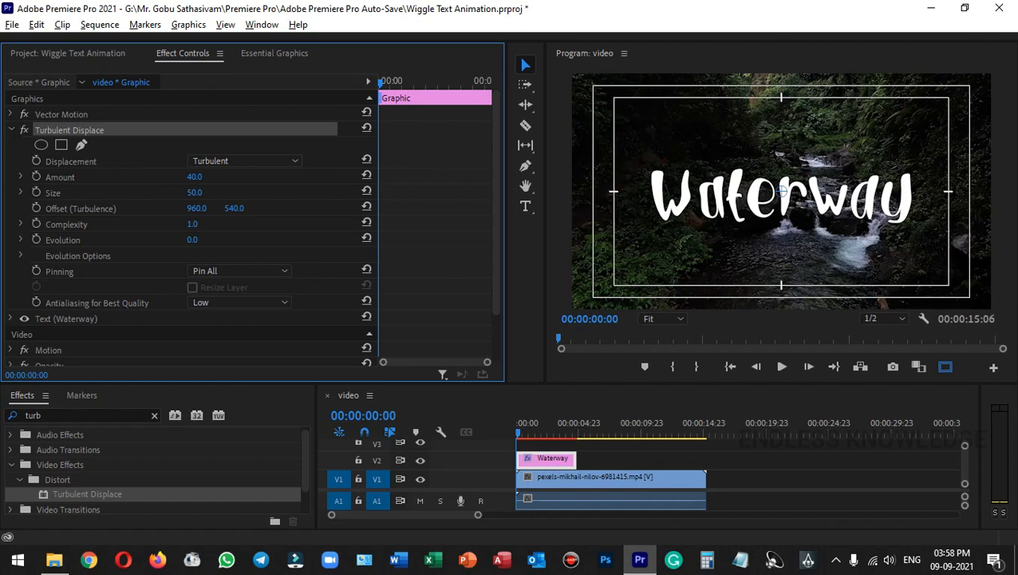
Set the complexity of the Turbulent Displace effect to 2
left_click_drag(192, 224, 240, 223)
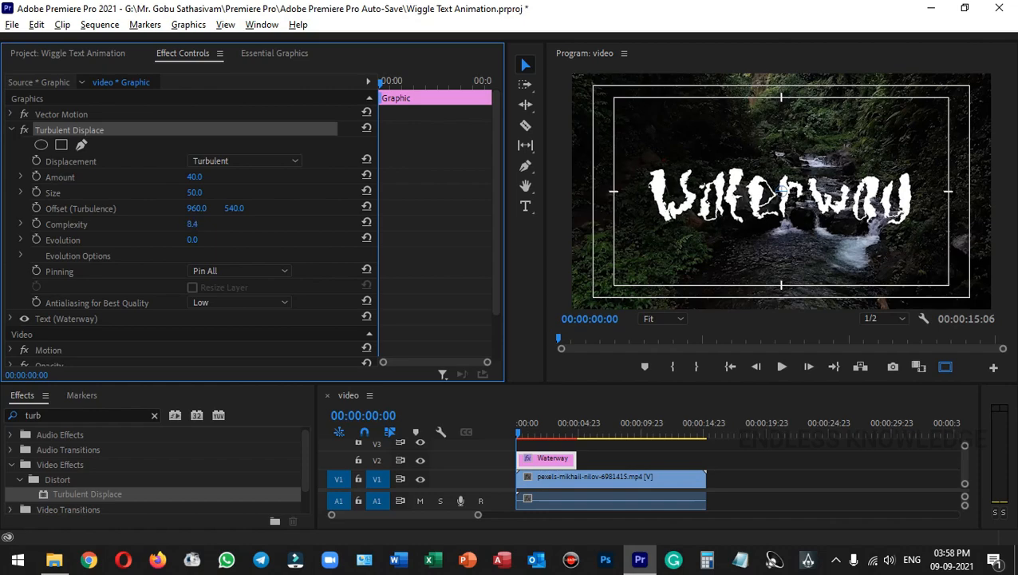
left_click(194, 225)
type("2")
key("Return")
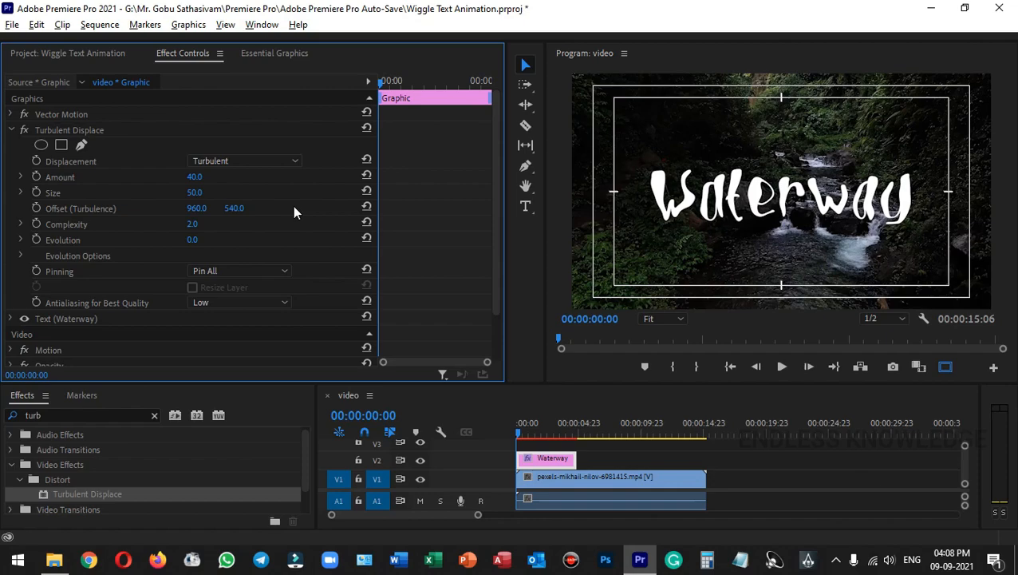
Add starting keyframes for Offset (Turbulence) and Evolution with the playhead at 00:00:00:00
left_click(747, 246)
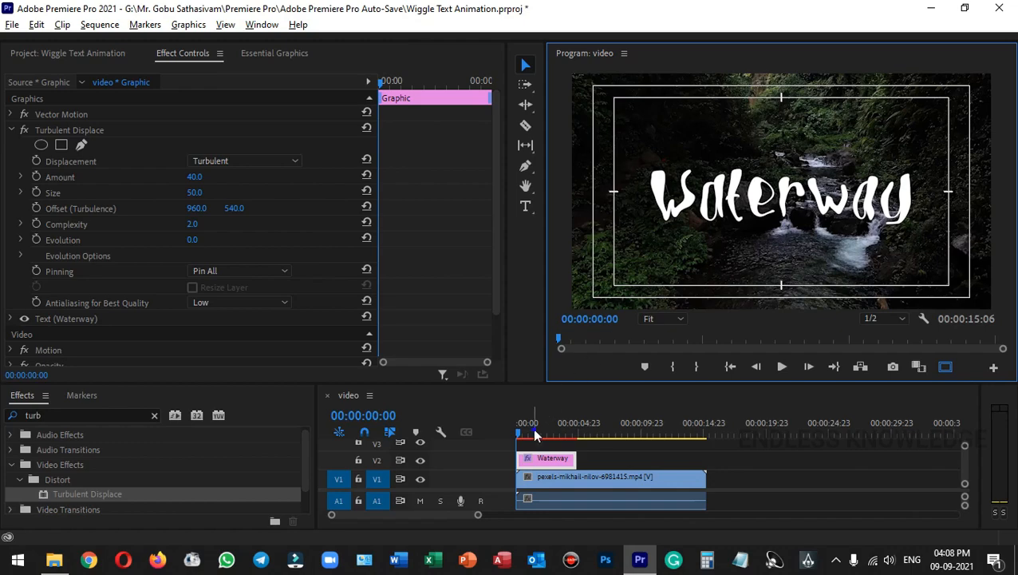
left_click_drag(534, 431, 505, 434)
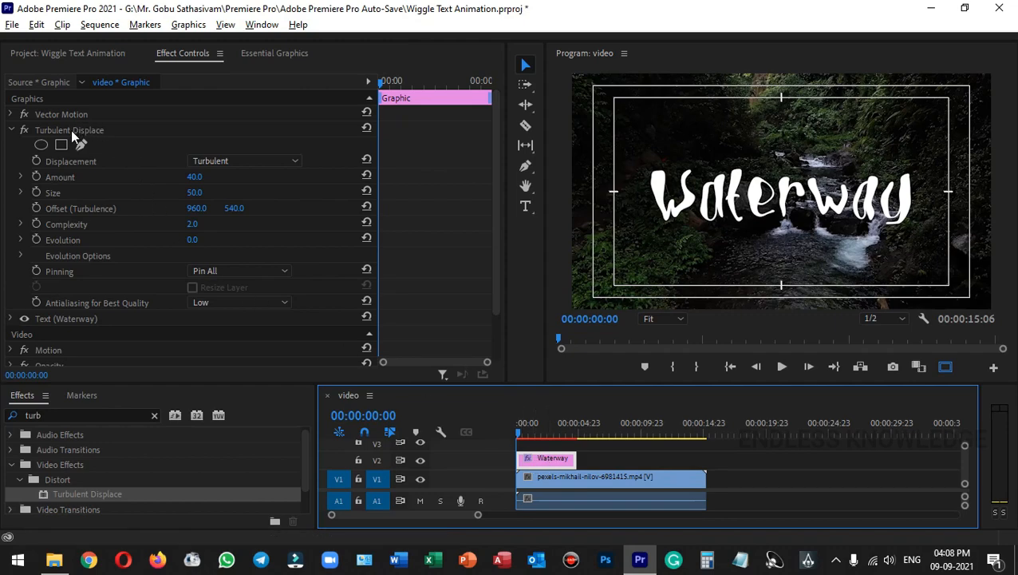
left_click(36, 207)
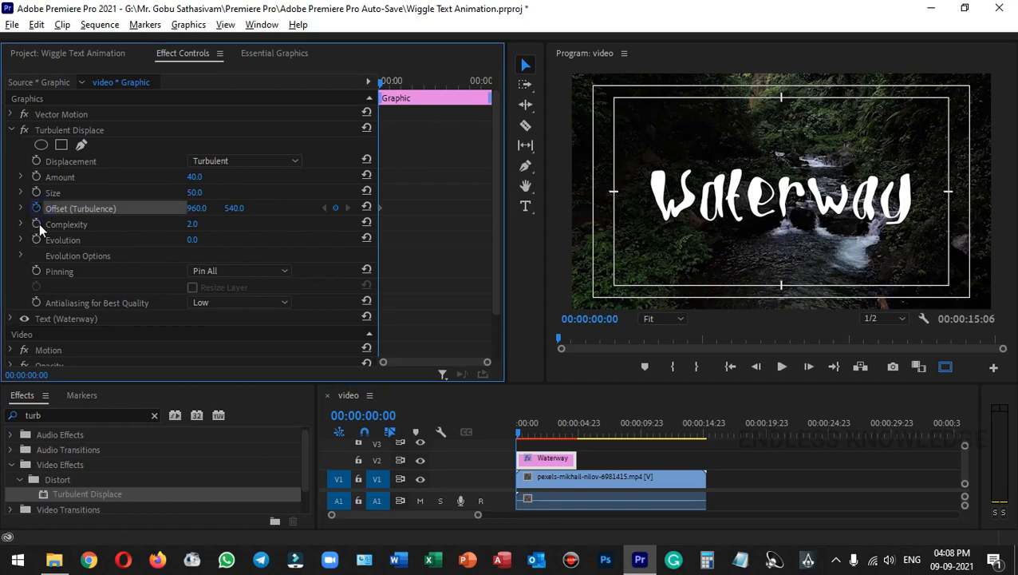
left_click(36, 240)
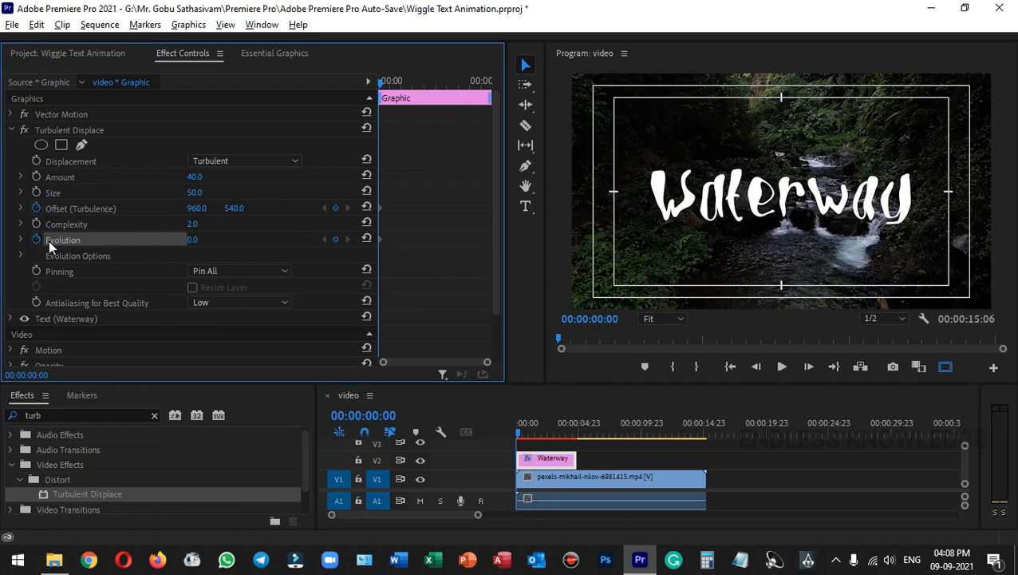
Add end keyframes on the Waterway title at 00:00:04:22 with Offset (Turbulence) 2809, 2589 and Evolution 7x24.0°
left_click(527, 435)
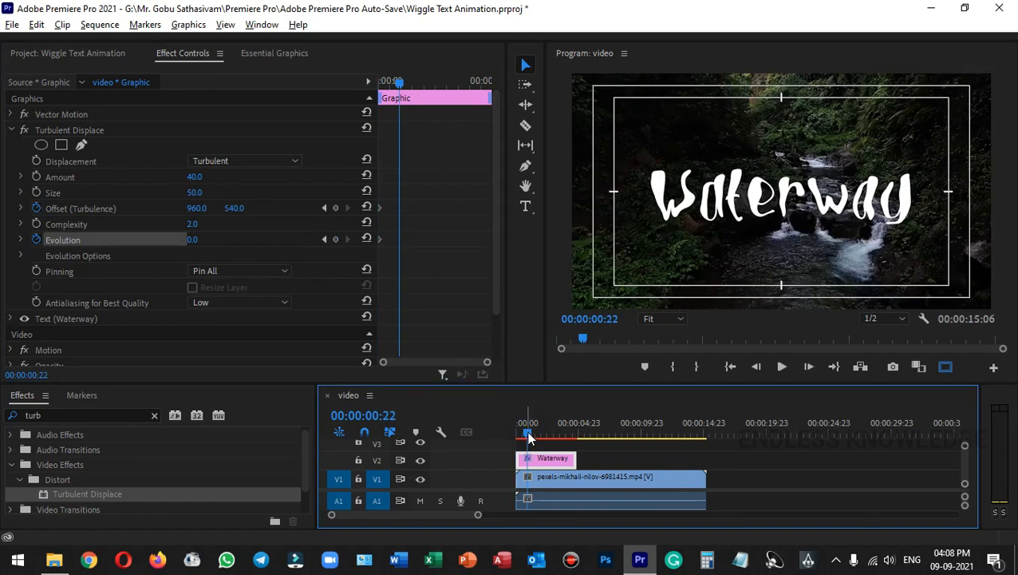
left_click_drag(528, 435, 576, 437)
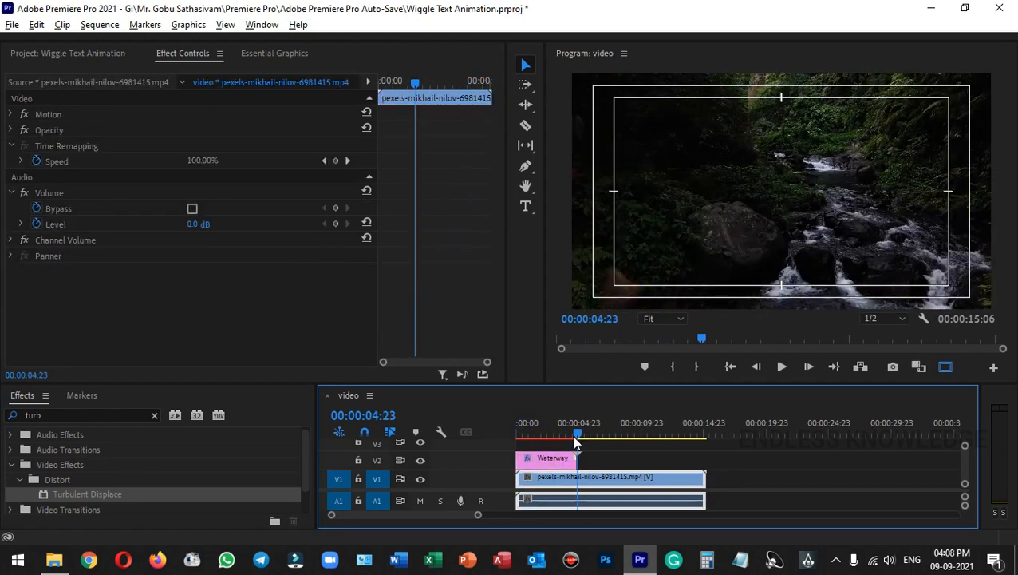
key("Left")
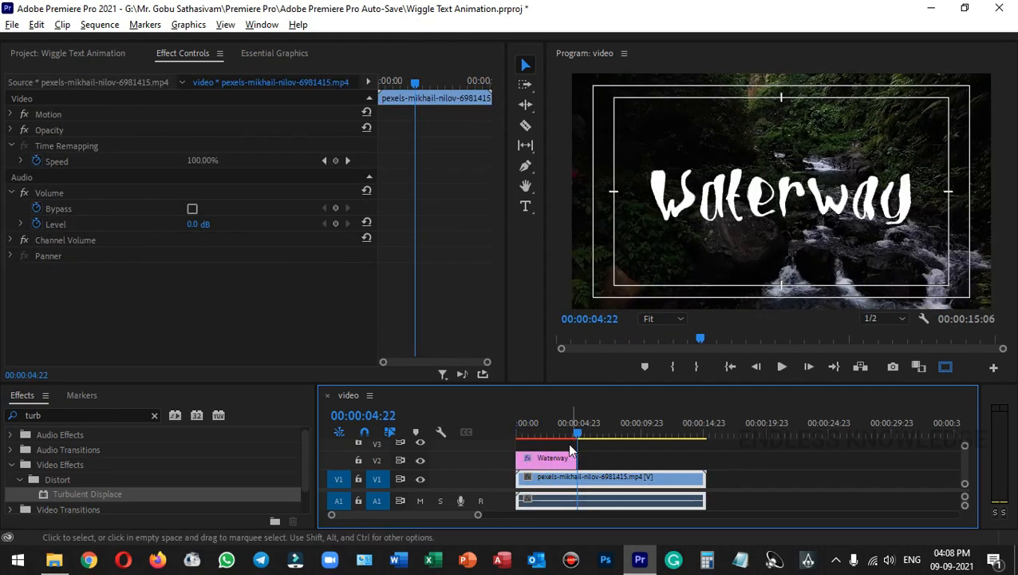
left_click(557, 457)
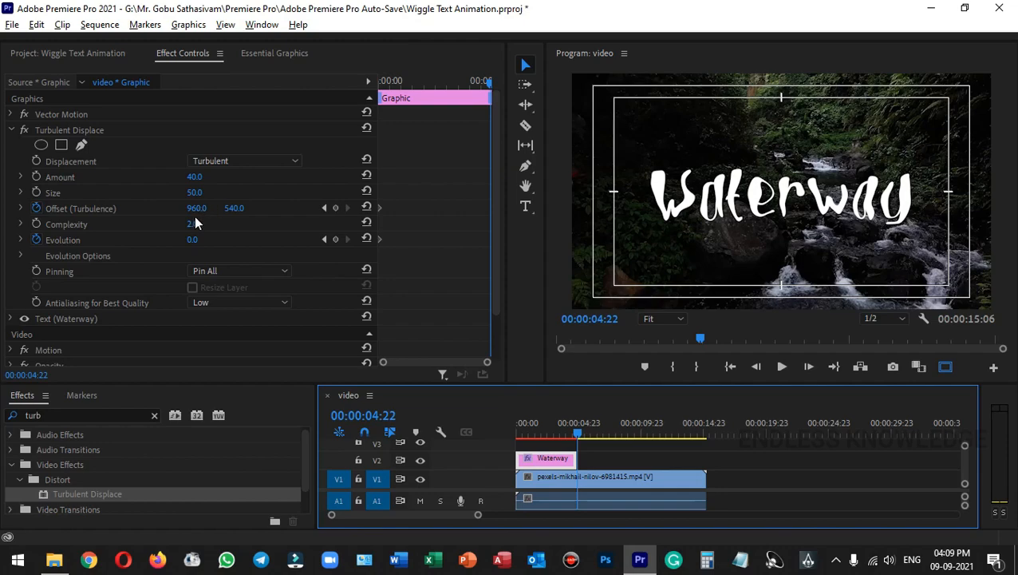
left_click_drag(196, 209, 239, 208)
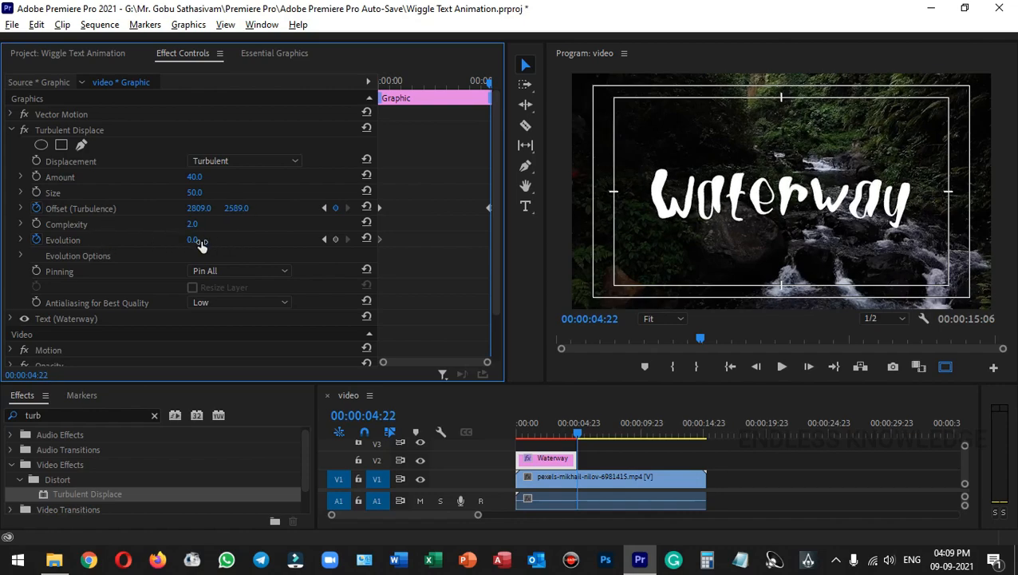
left_click_drag(200, 246, 955, 245)
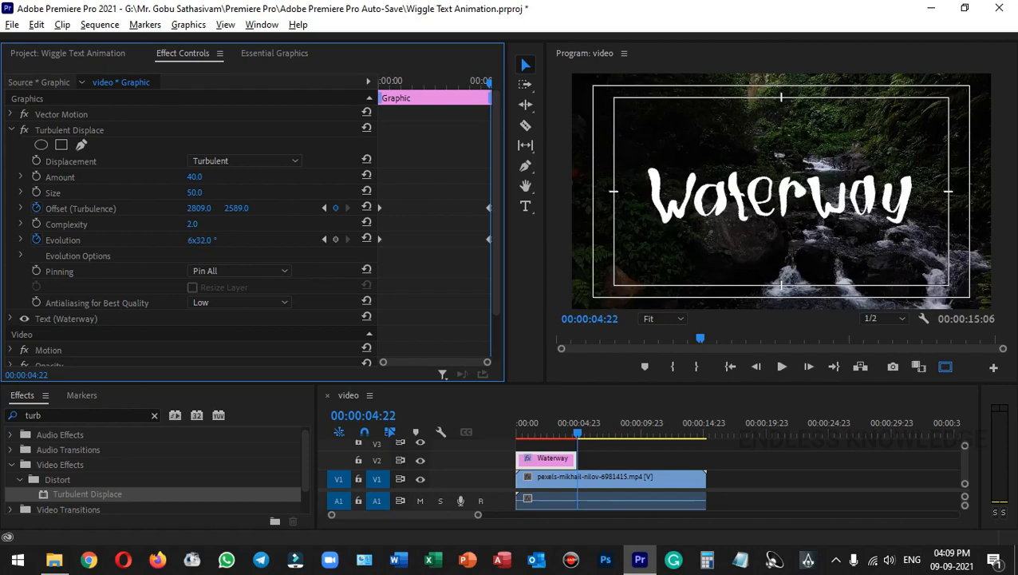
left_click_drag(204, 240, 441, 239)
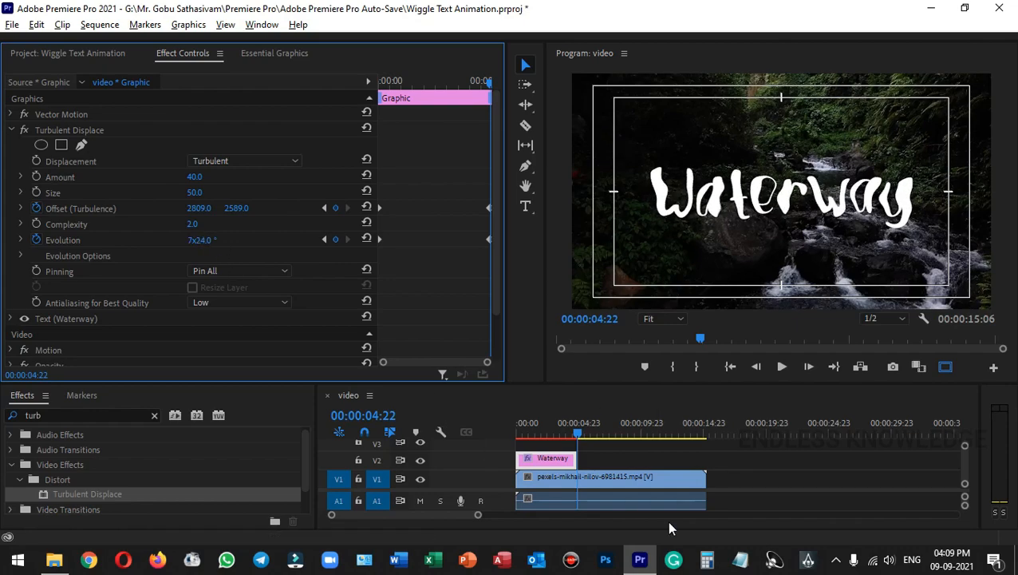
Play back the title animation from the start of the sequence to check the wiggle
left_click_drag(533, 432, 514, 435)
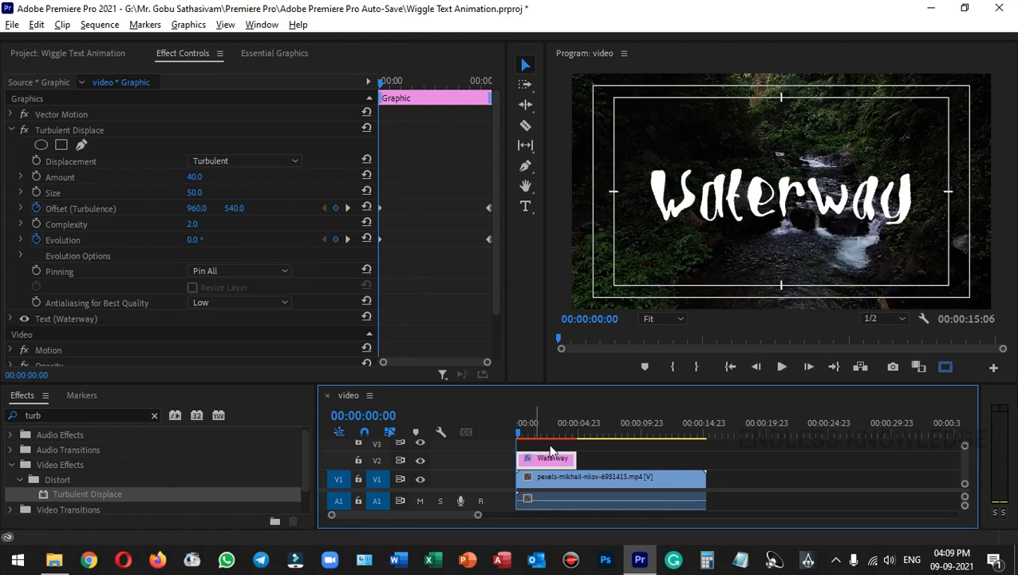
key("space")
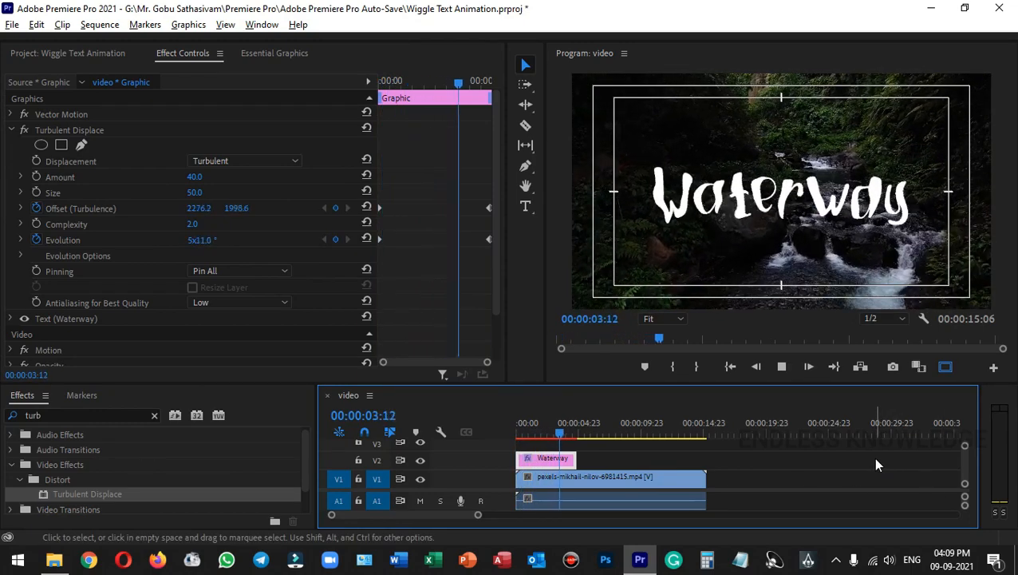
key("space")
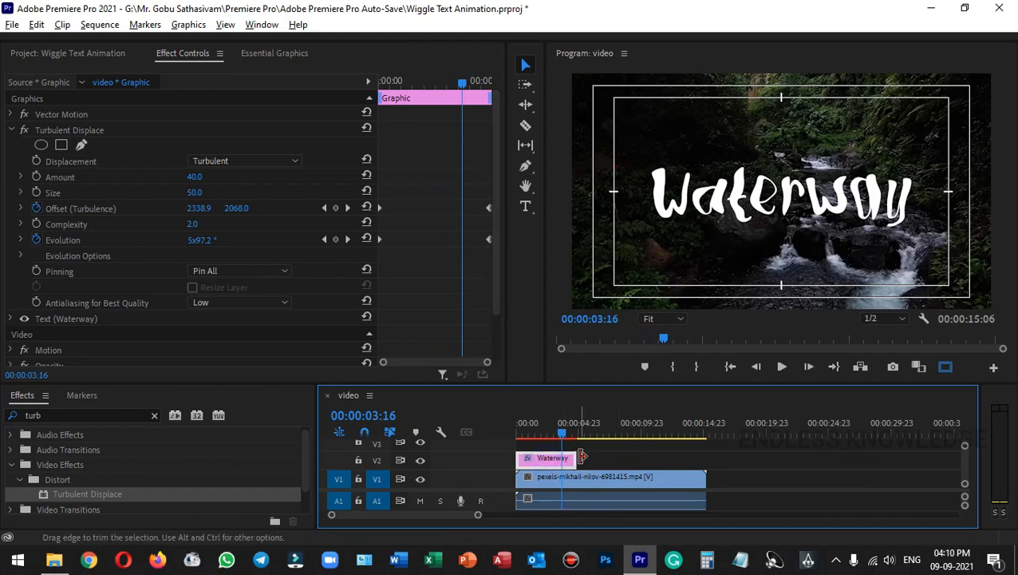
Try extending the Waterway title clip to the end of the river video and preview the result
left_click_drag(569, 465, 705, 467)
key("space")
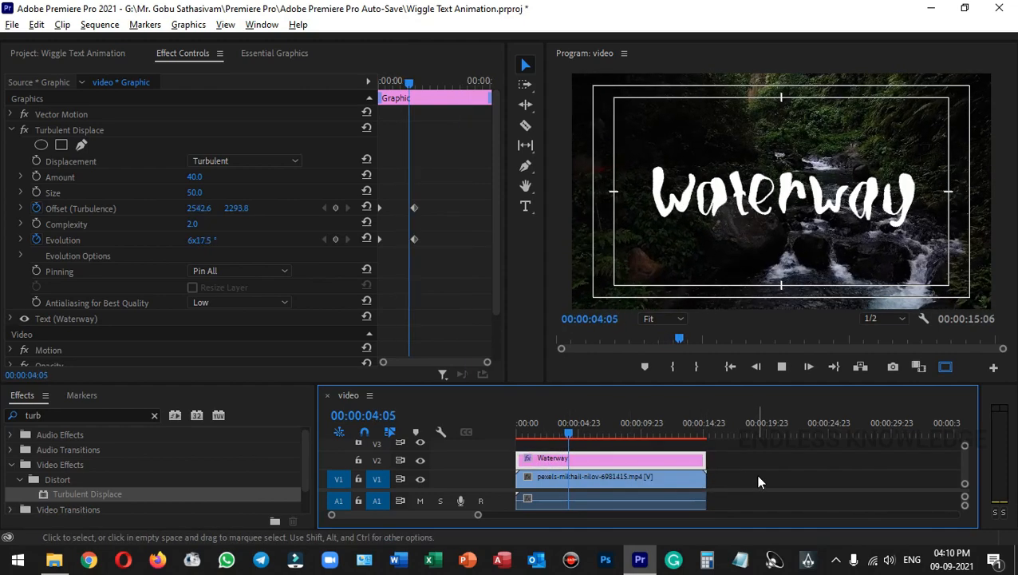
key("space")
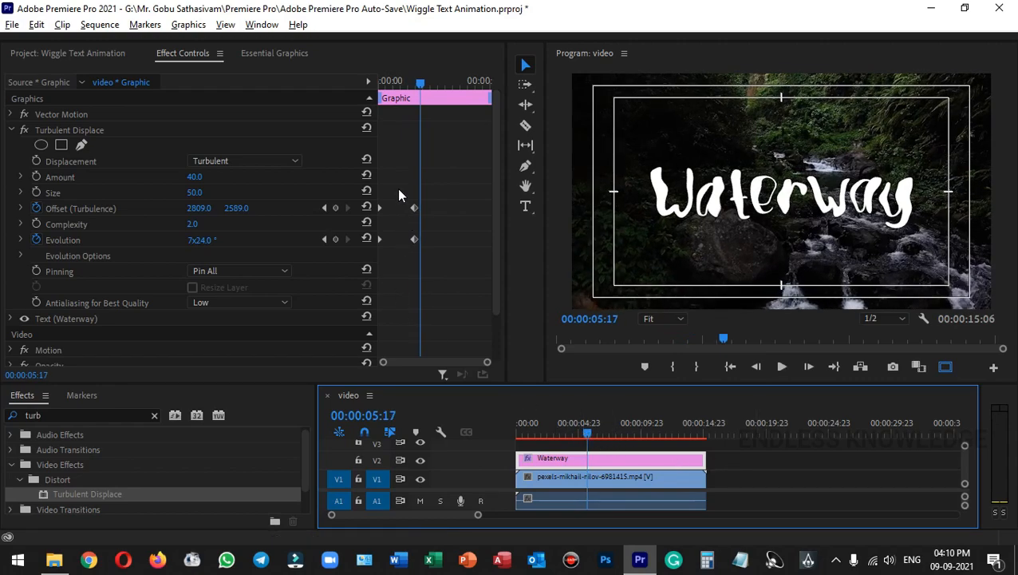
Try moving the end keyframes for Offset (Turbulence) and Evolution to the end of the extended title clip and preview the motion
left_click_drag(399, 195, 518, 278)
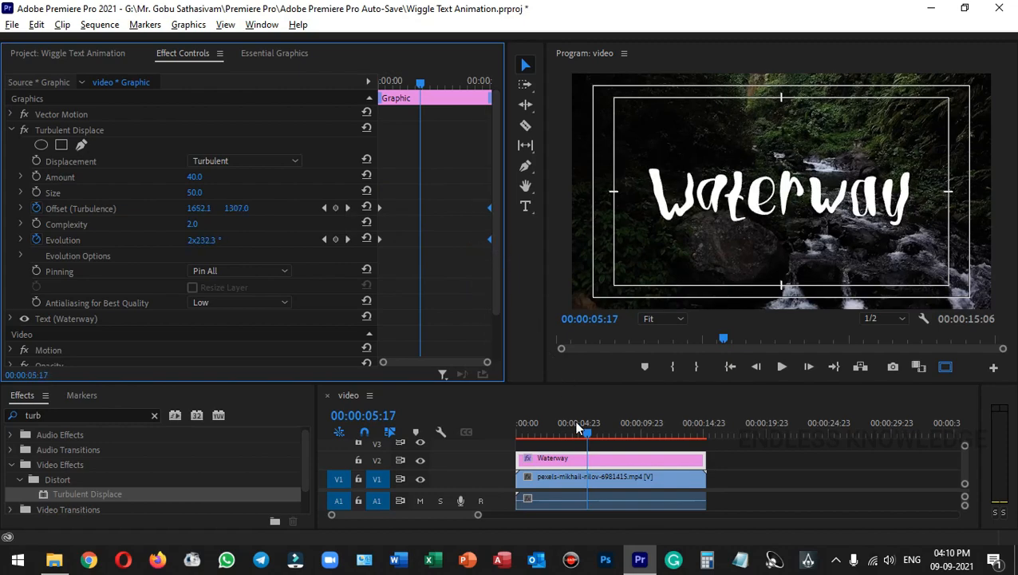
key("space")
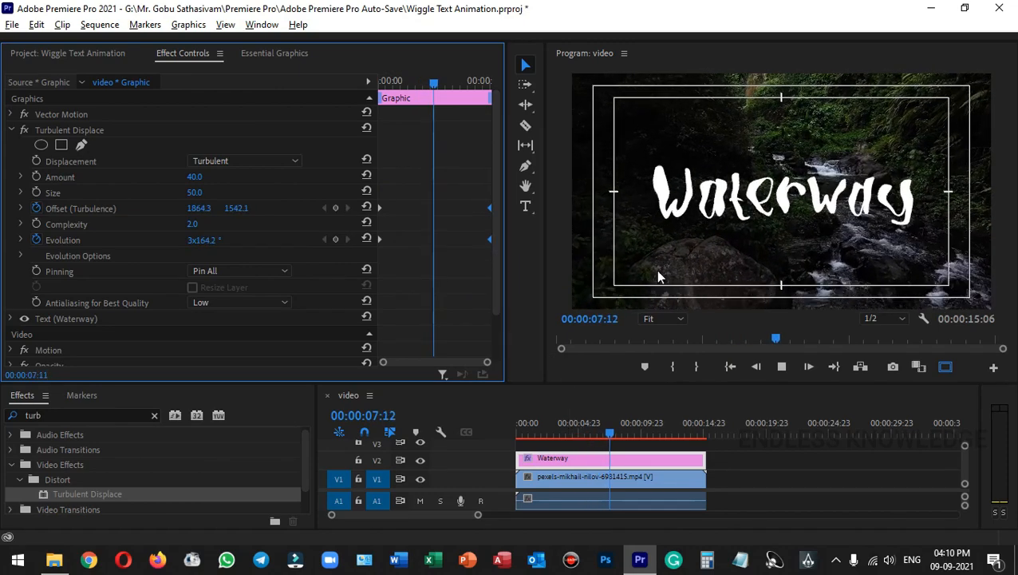
key("space")
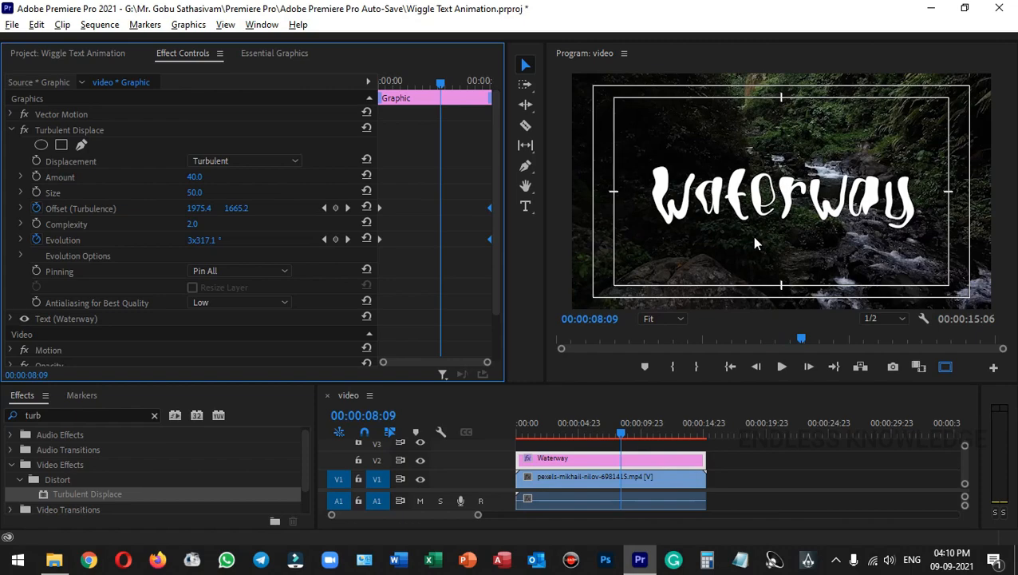
Undo the end keyframe move and the extension of the title clip
key("ctrl+z")
key("ctrl+z")
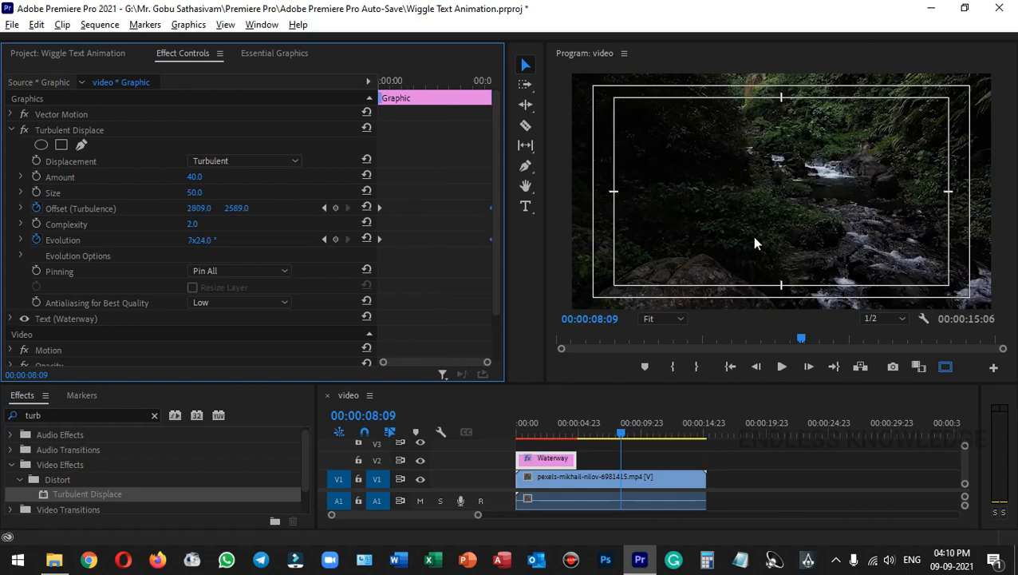
Set the end keyframes at 00:00:04:22 to Offset (Turbulence) 2257, 2073 and Evolution 4x89.0°
left_click_drag(544, 421, 514, 432)
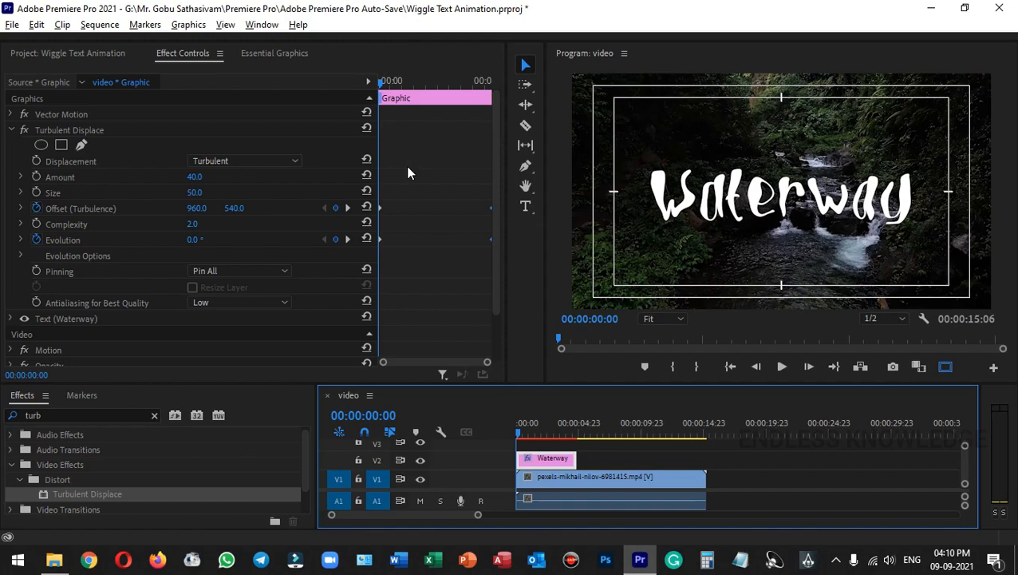
left_click_drag(418, 83, 471, 93)
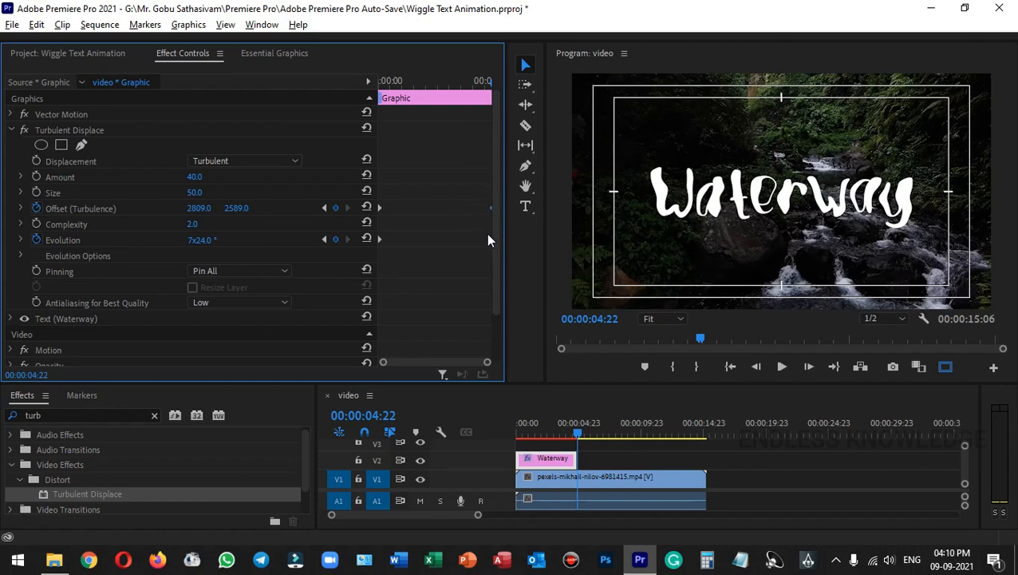
left_click_drag(202, 212, 37, 211)
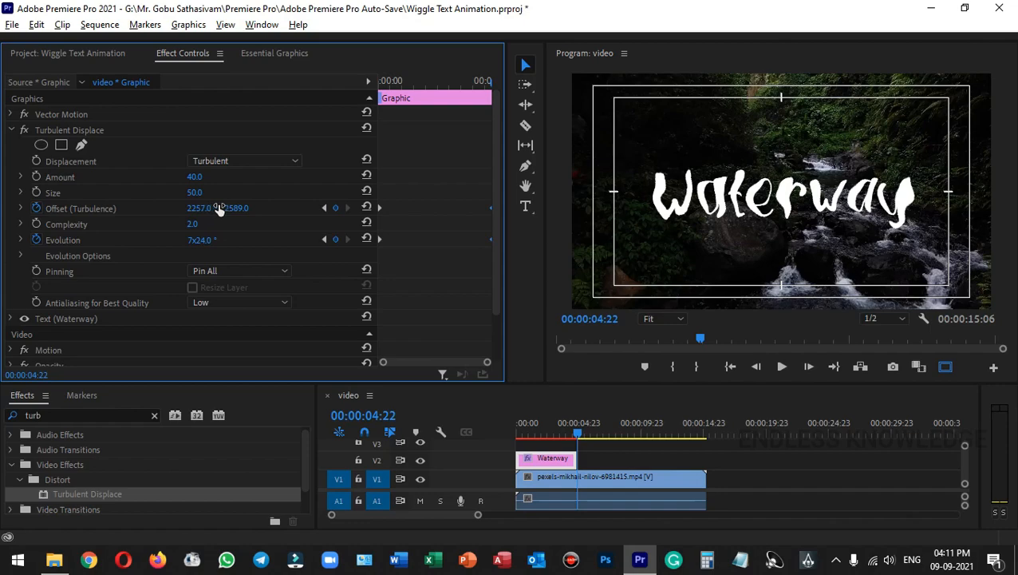
left_click_drag(237, 210, 2, 210)
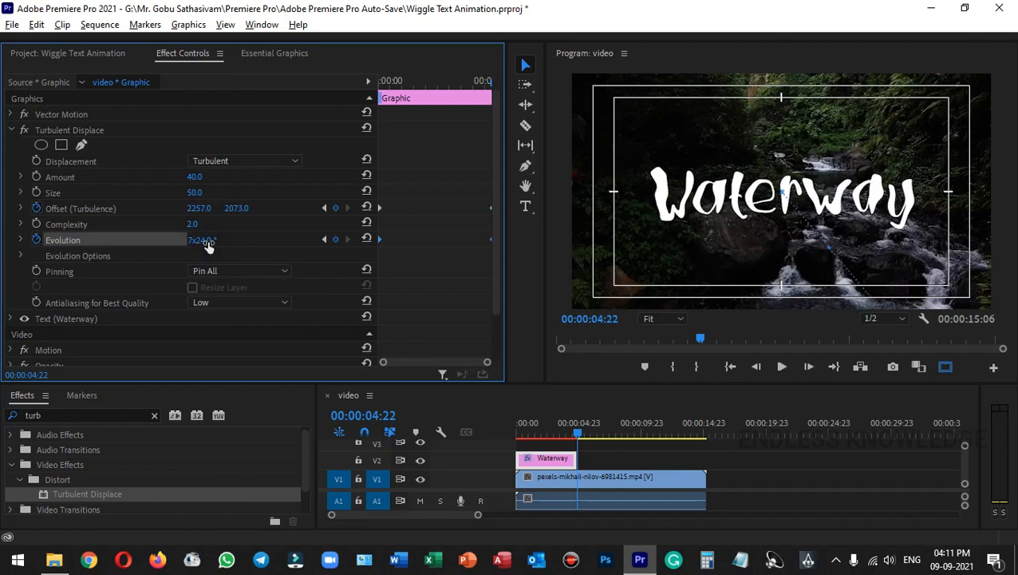
left_click_drag(201, 241, 85, 241)
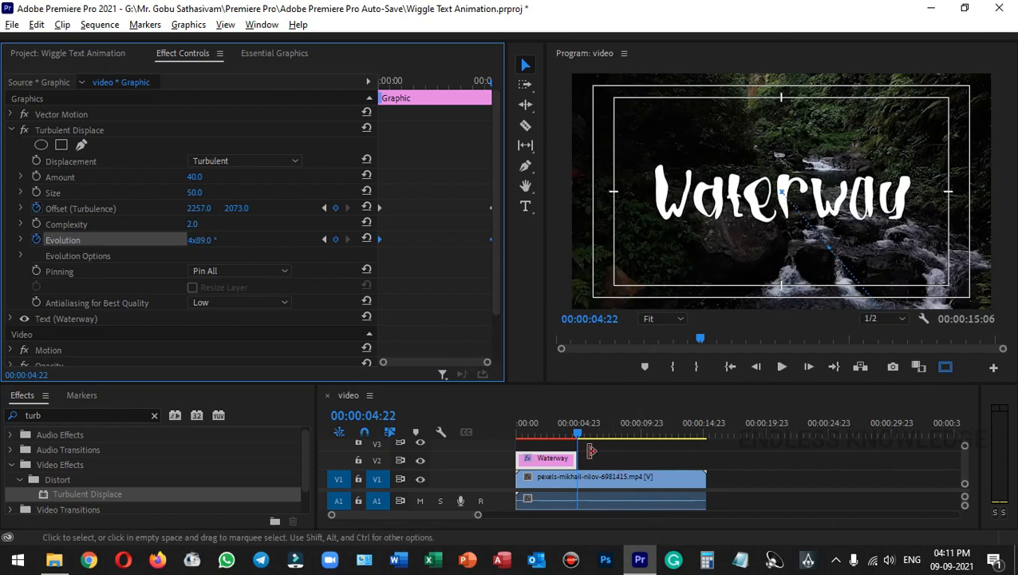
Play the title animation from near the start of the sequence to review the reduced wiggle speed
left_click_drag(575, 431, 531, 435)
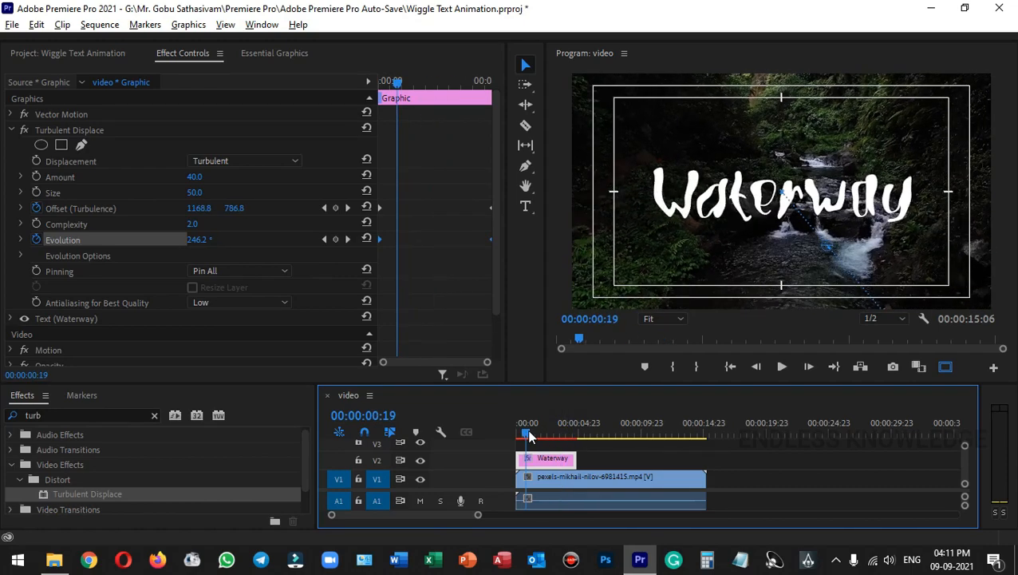
key("space")
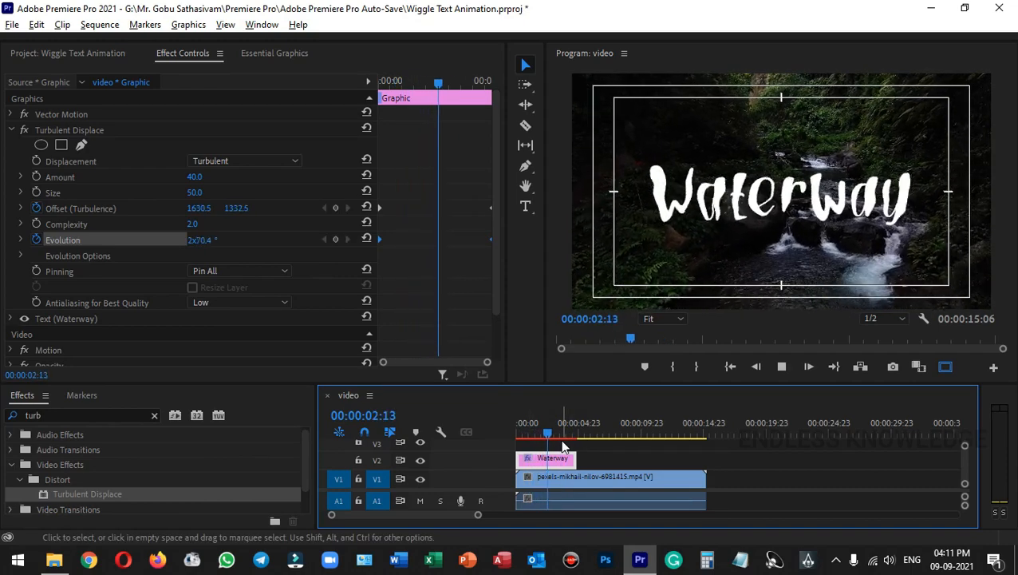